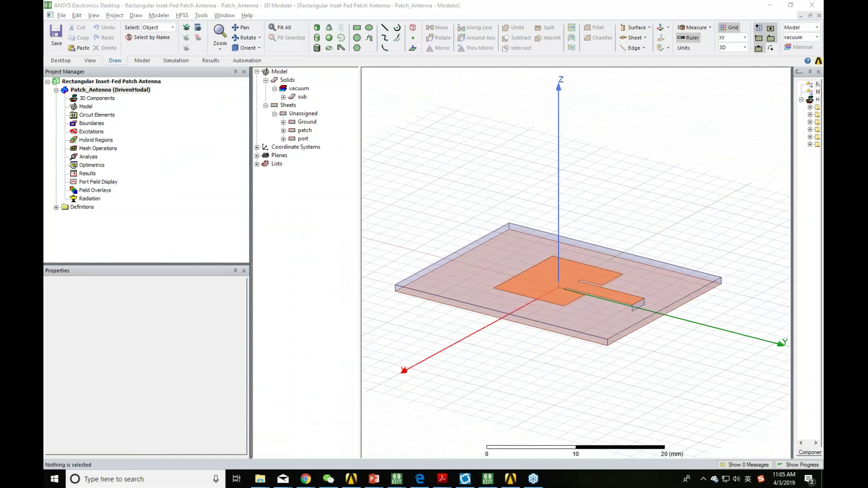
Step: Show the Patch_Antenna design's variables and examine the patch antenna model from several angles
key(shift)
key(shift)
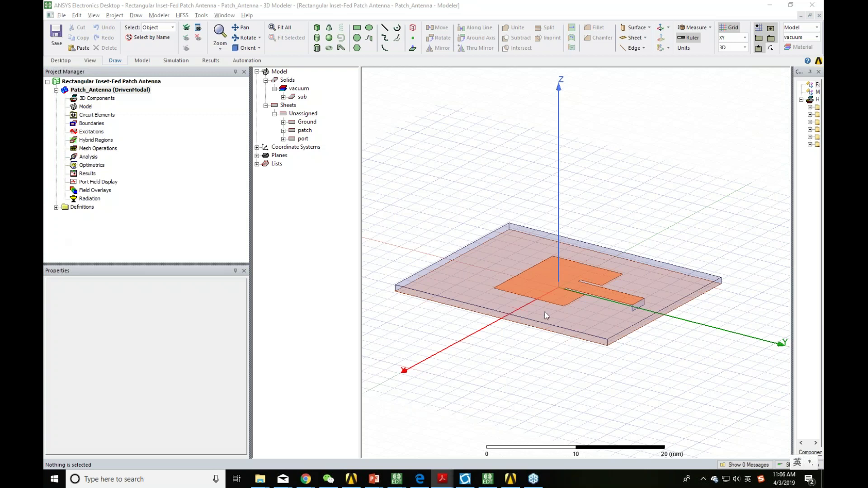
click(387, 141)
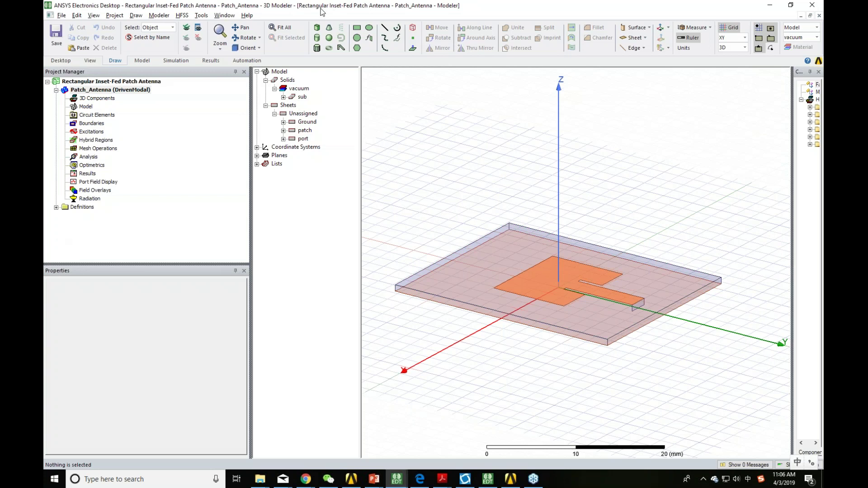
click(111, 90)
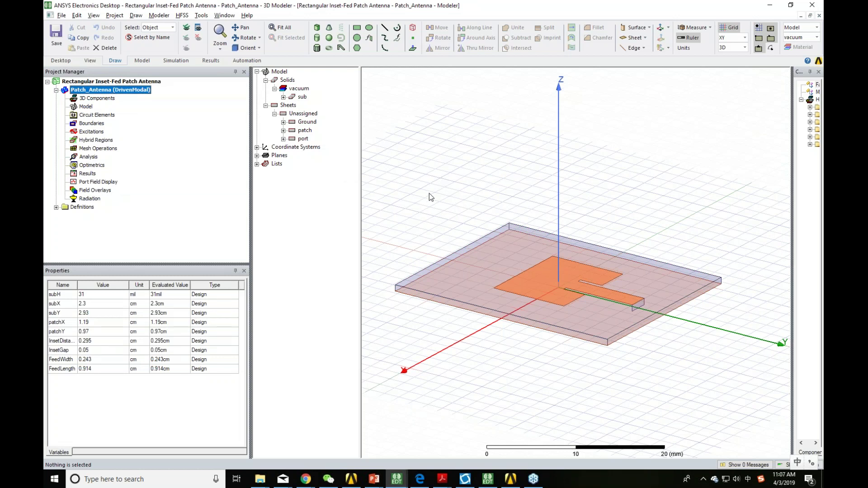
alt+drag(513, 398, 528, 380)
key(alt+Tab)
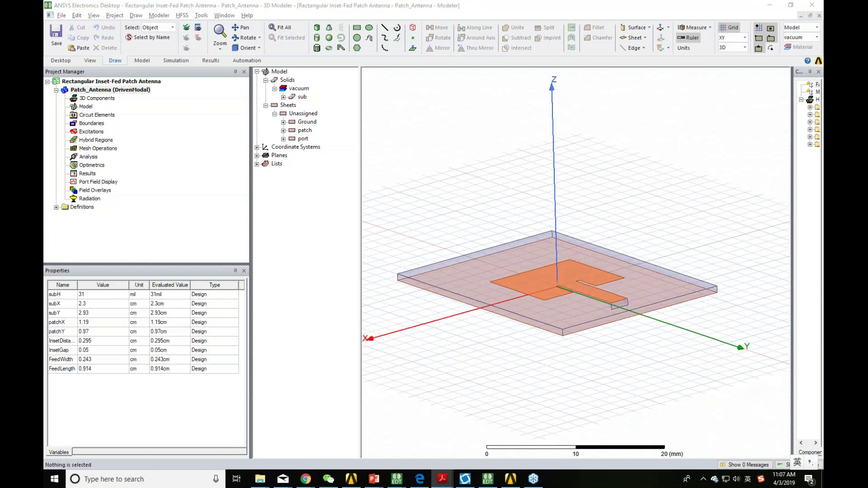
alt+drag(598, 354, 742, 355)
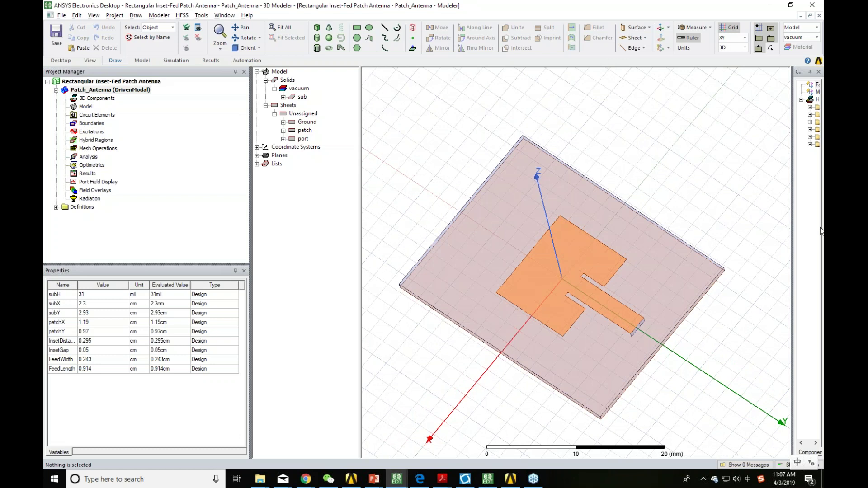
scroll(704, 230, down, 3)
alt+drag(708, 299, 707, 268)
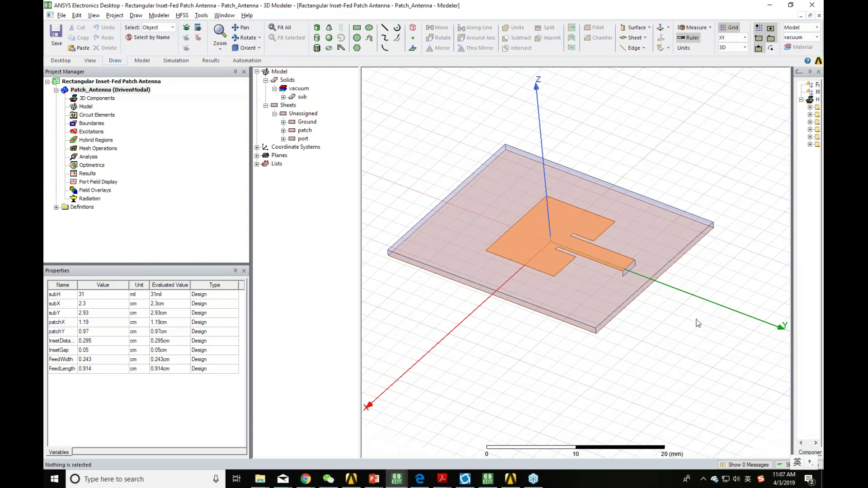
alt+drag(674, 341, 637, 277)
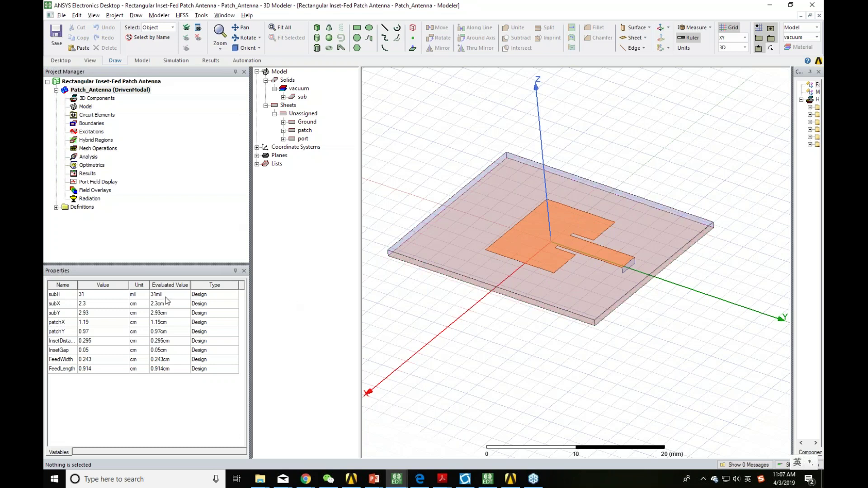
click(61, 294)
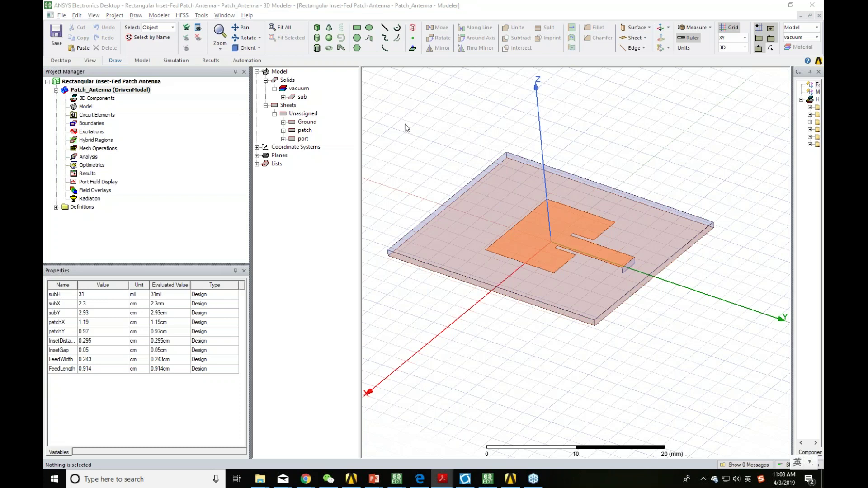
click(332, 5)
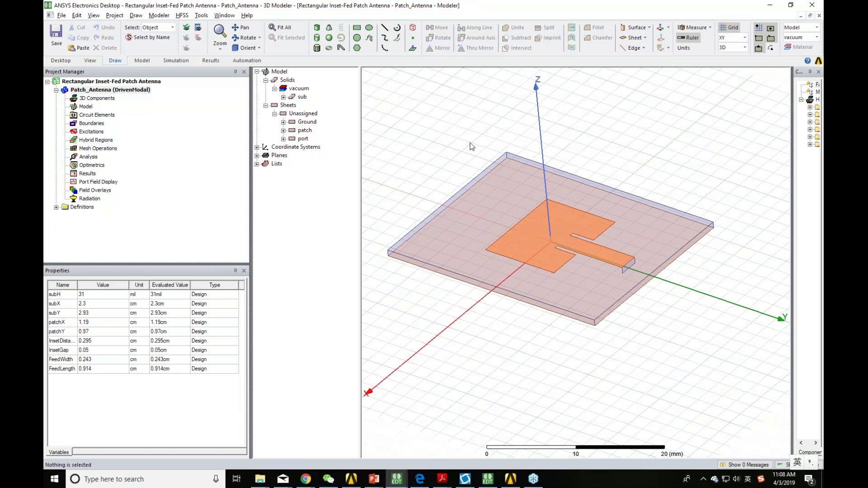
key(shift)
key(alt+Tab)
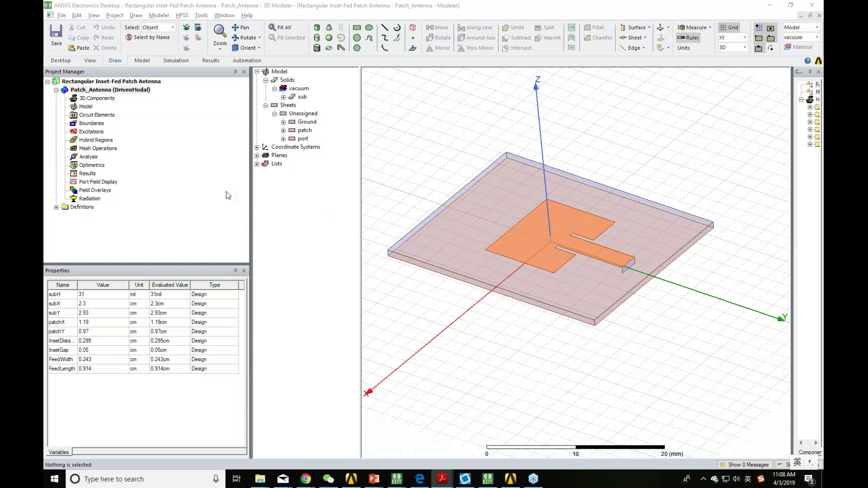
key(alt+Tab)
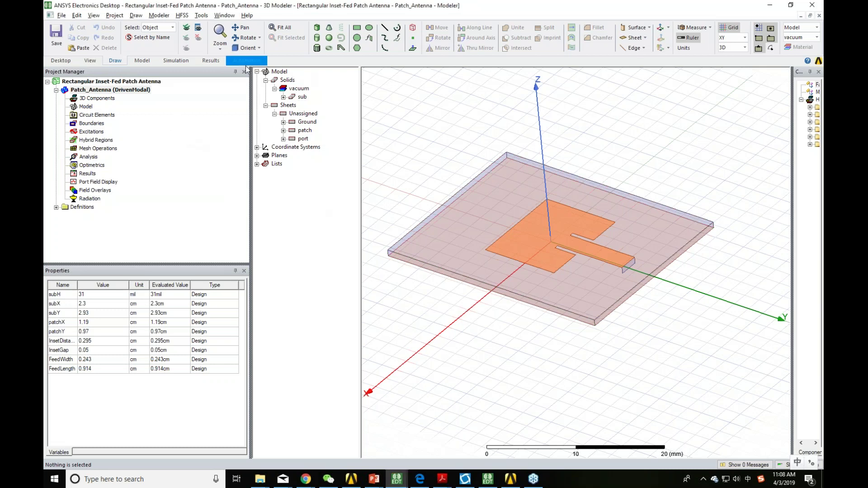
Step: Set the design's solution type to Terminal with the Network Analysis driven option
click(182, 15)
click(196, 28)
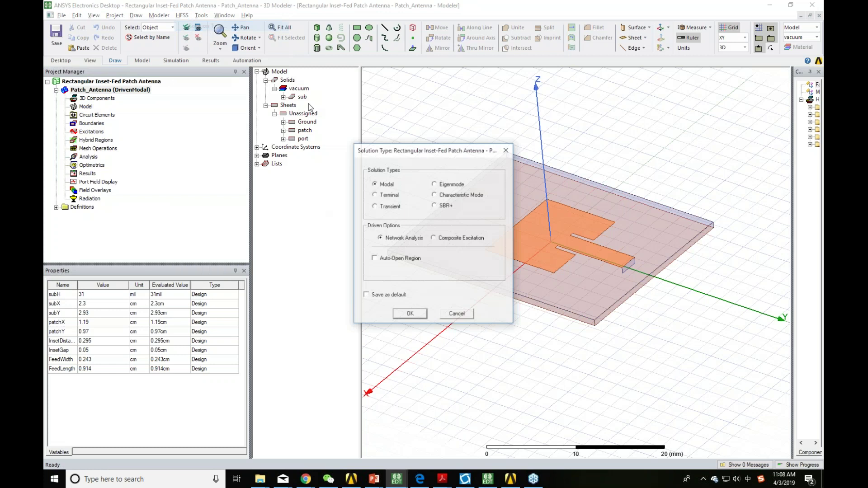
key(alt+Tab)
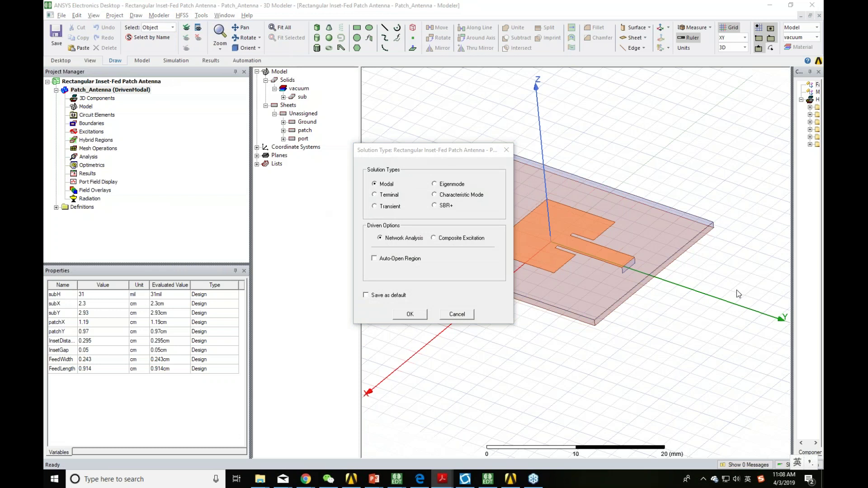
click(387, 197)
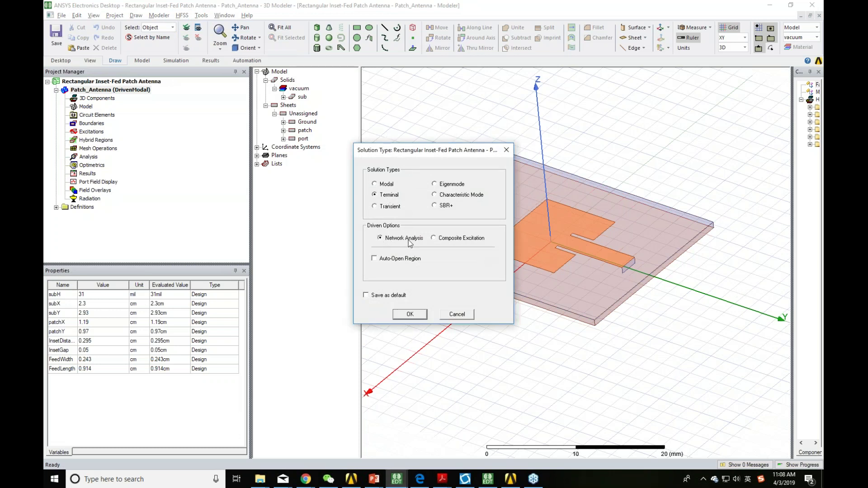
click(407, 314)
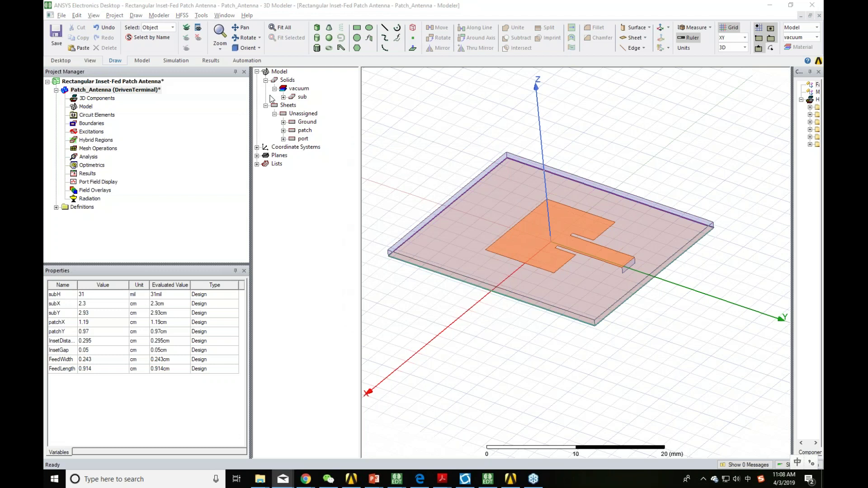
Step: Reopen the solution type settings to check them, then clear any selection in the model
click(183, 17)
click(185, 25)
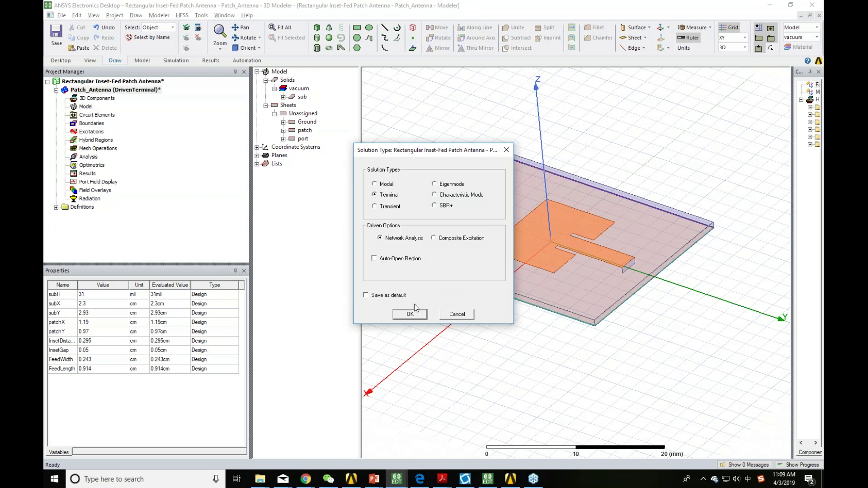
click(419, 316)
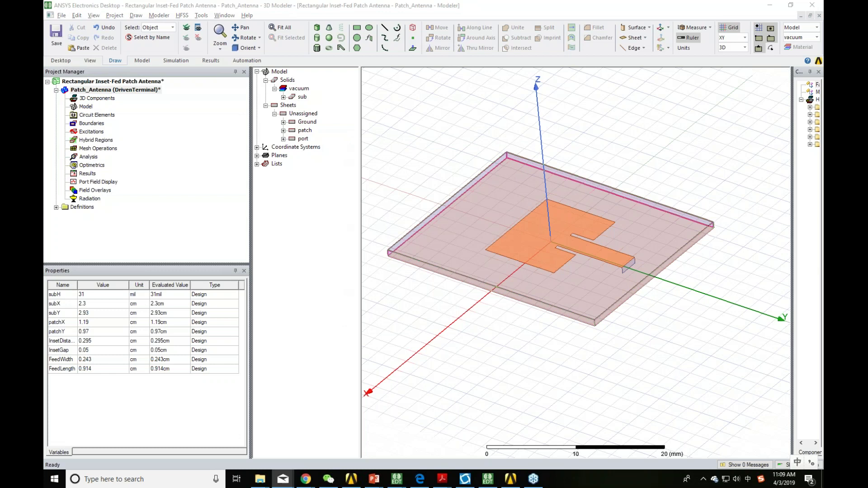
click(417, 324)
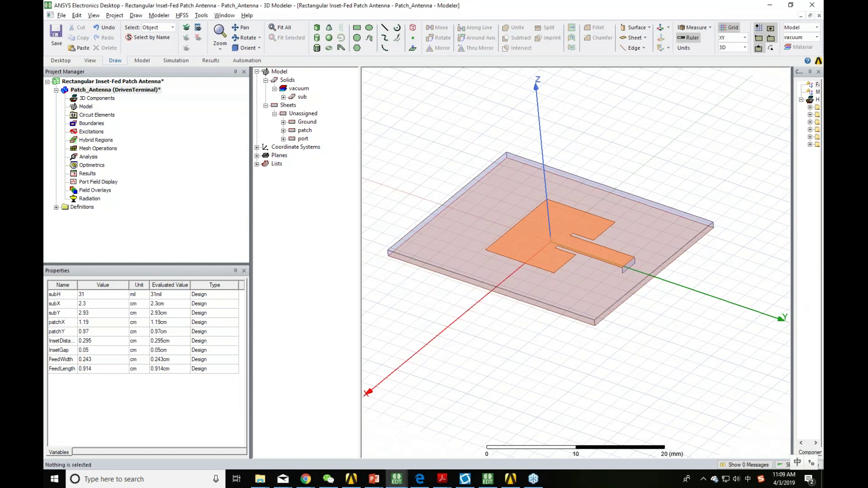
key(alt+Tab)
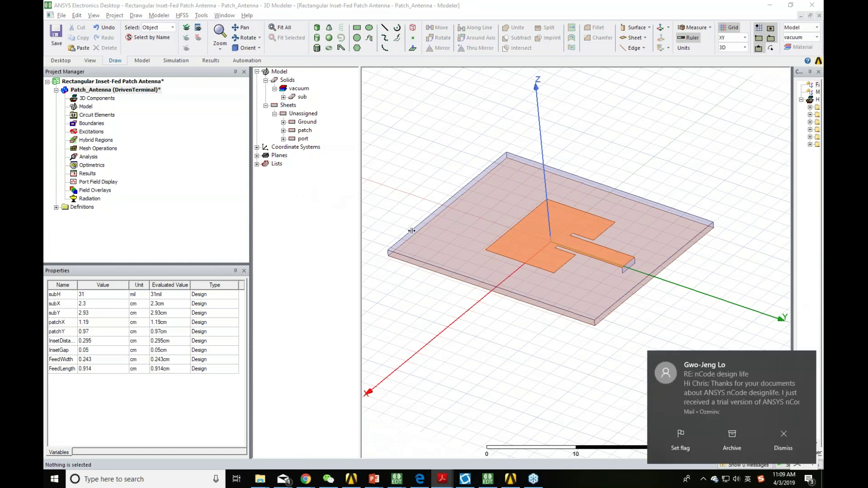
click(780, 435)
key(shift)
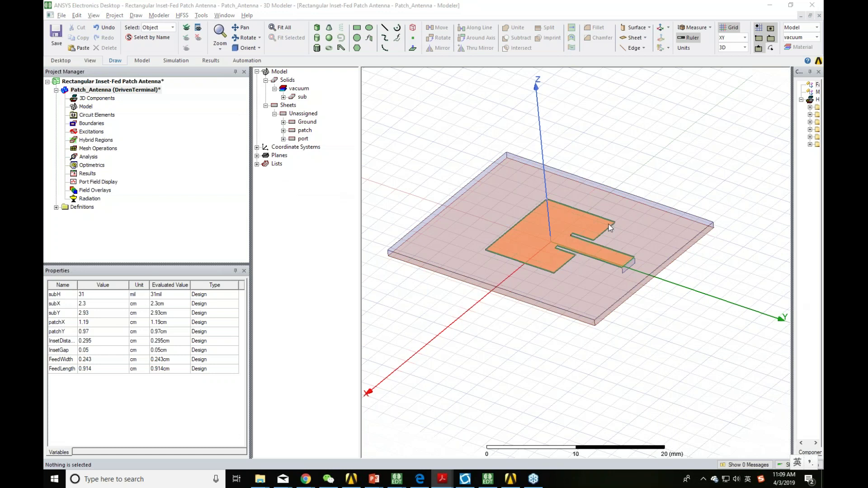
Step: Create a material named My_sub with relative permittivity 2.2 and assign it to the sub solid
right_click(301, 98)
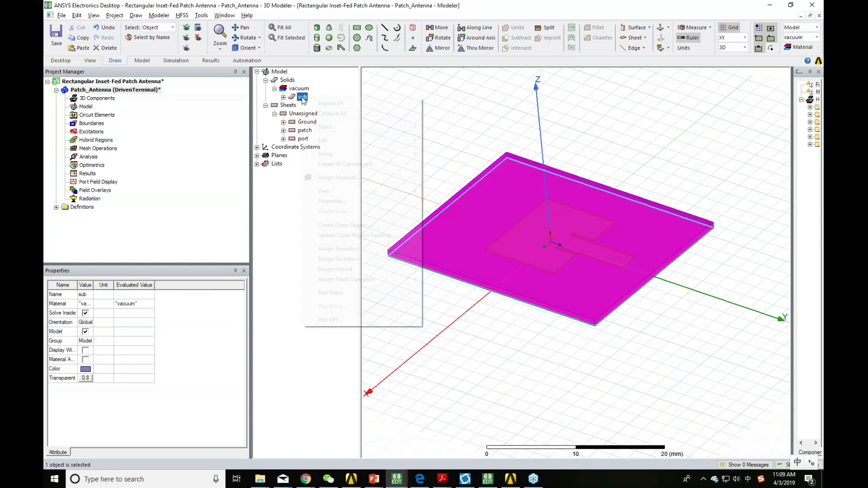
click(359, 177)
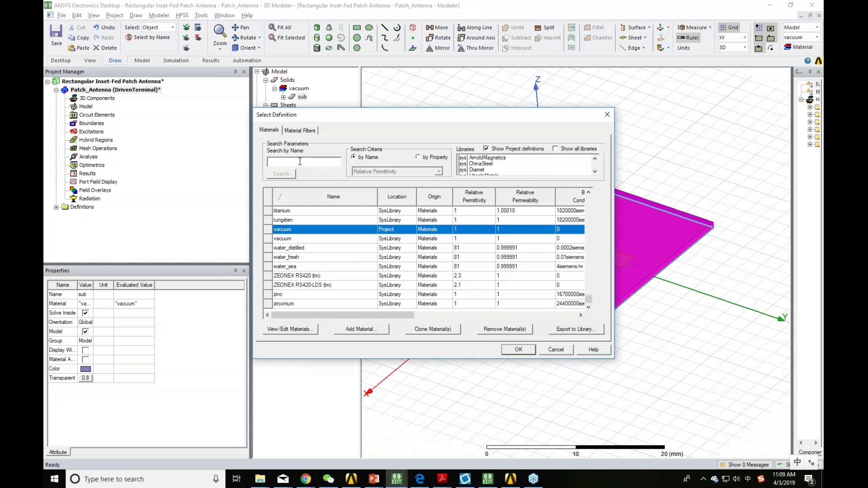
click(361, 330)
double_click(300, 154)
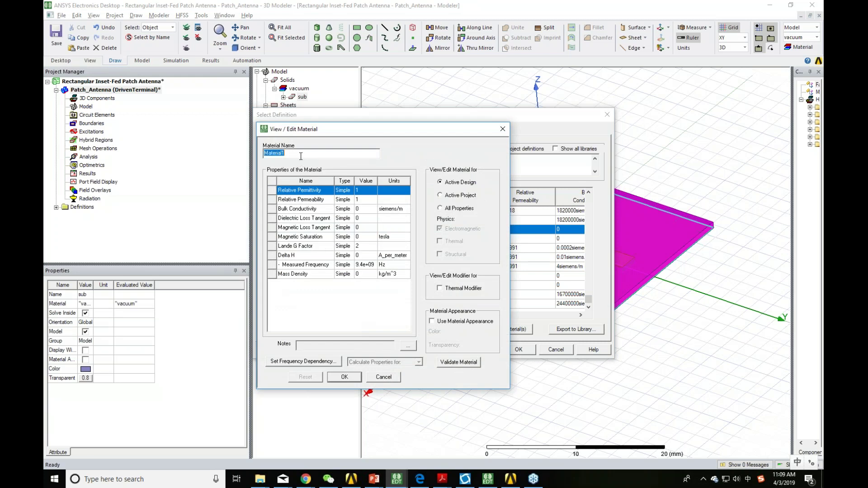
text(My)
key(shift)
click(376, 190)
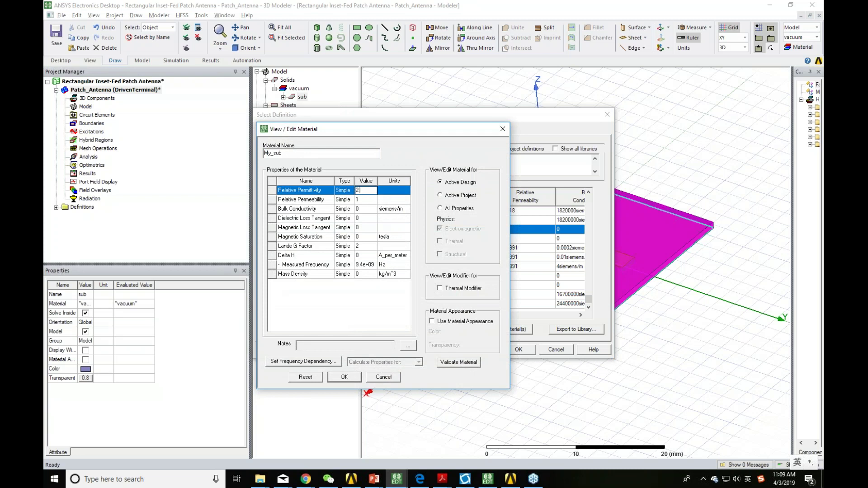
click(366, 199)
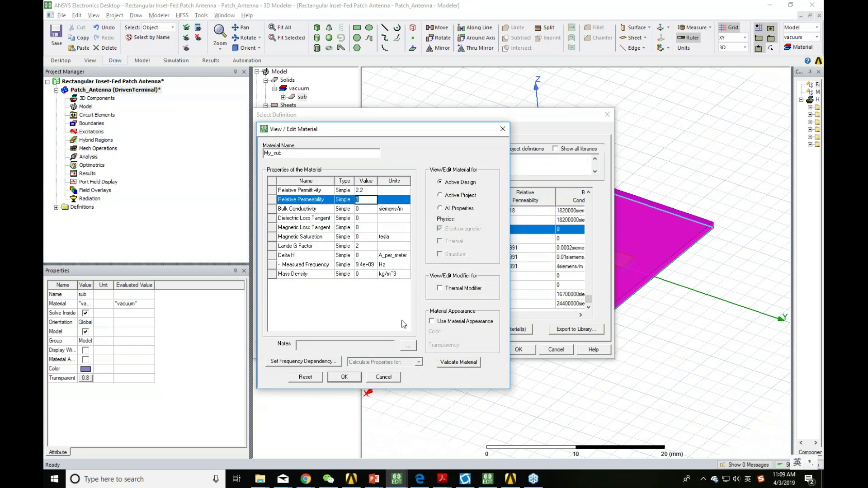
click(357, 377)
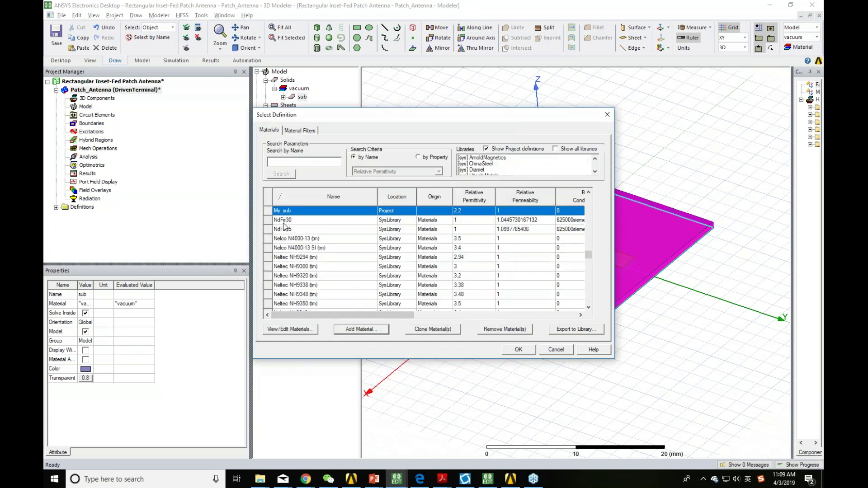
click(509, 350)
click(302, 96)
click(283, 97)
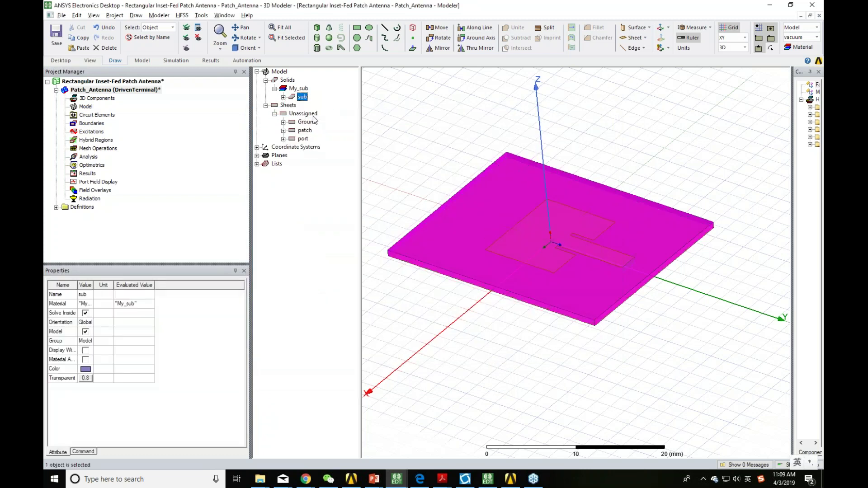
Step: Inspect the Ground, patch and port sheets one by one from several angles, then deselect everything
key(alt+Tab)
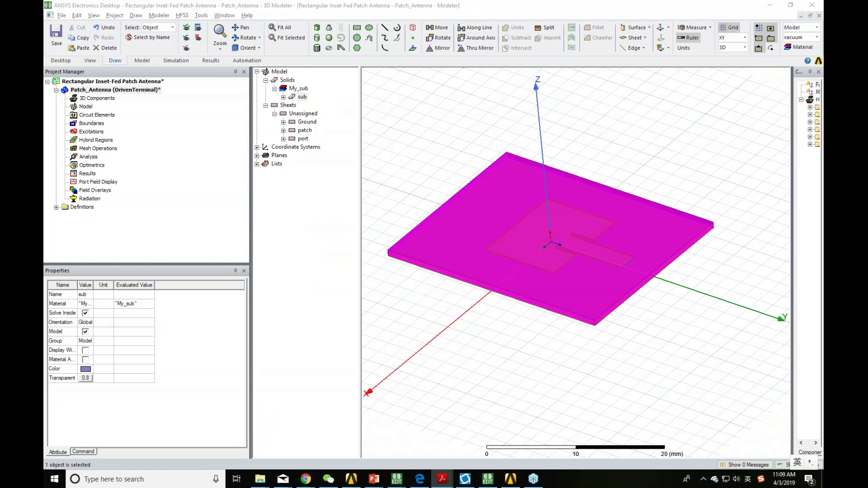
click(606, 171)
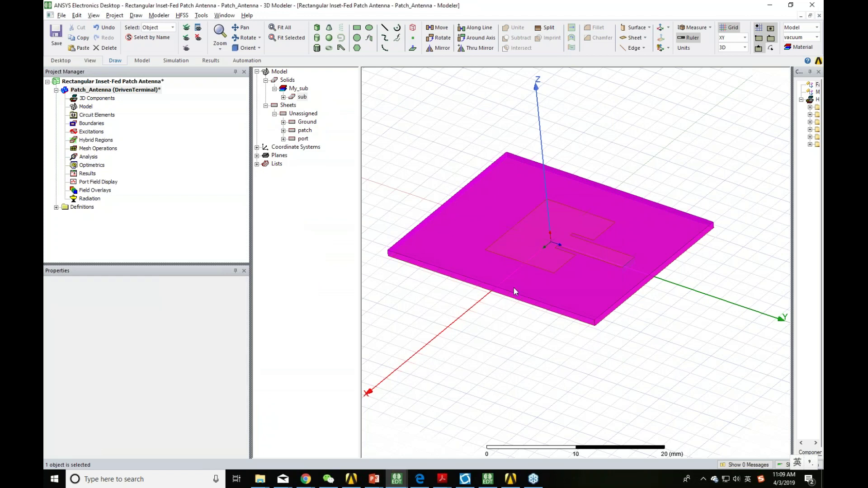
alt+drag(510, 346, 513, 333)
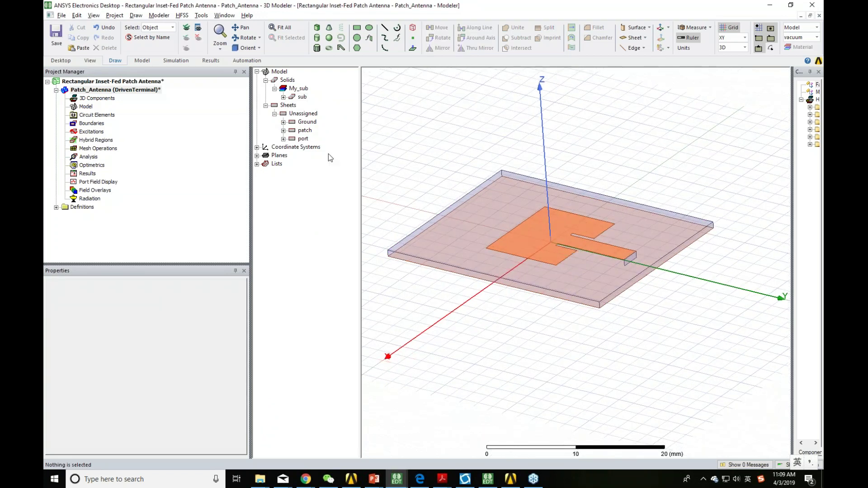
click(307, 101)
mouse_move(457, 312)
alt+mouse_down()
mouse_move(447, 298)
mouse_move(455, 293)
alt+mouse_up()
click(307, 122)
click(305, 130)
alt+drag(433, 173, 583, 304)
alt+drag(702, 303, 574, 267)
alt+drag(414, 300, 391, 258)
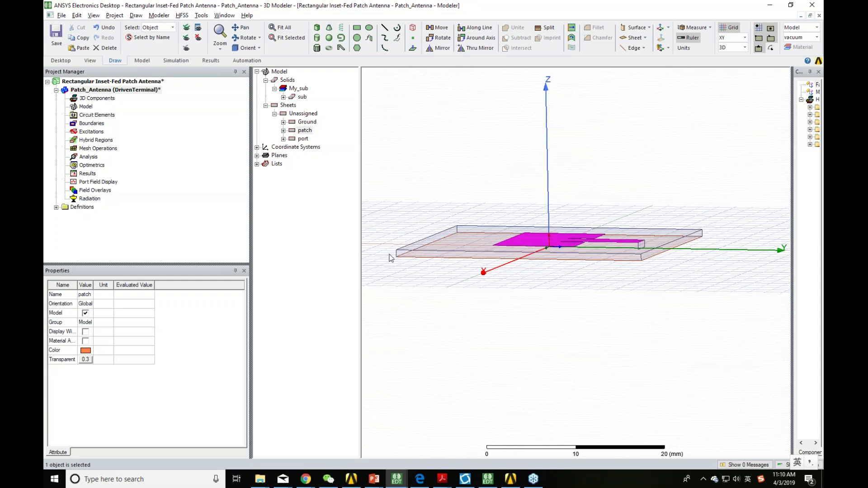
click(302, 139)
mouse_move(658, 284)
alt+mouse_down()
mouse_move(639, 296)
mouse_move(629, 256)
alt+mouse_up()
alt+drag(585, 322, 600, 369)
scroll(621, 356, down, 3)
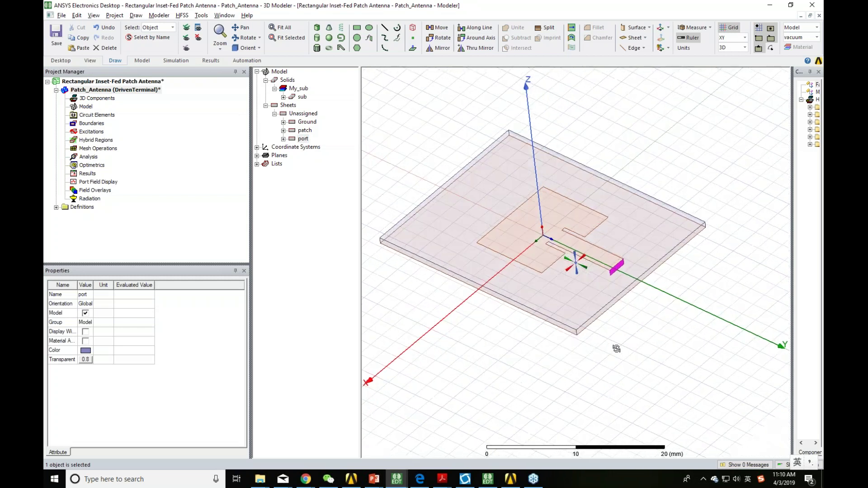
click(299, 89)
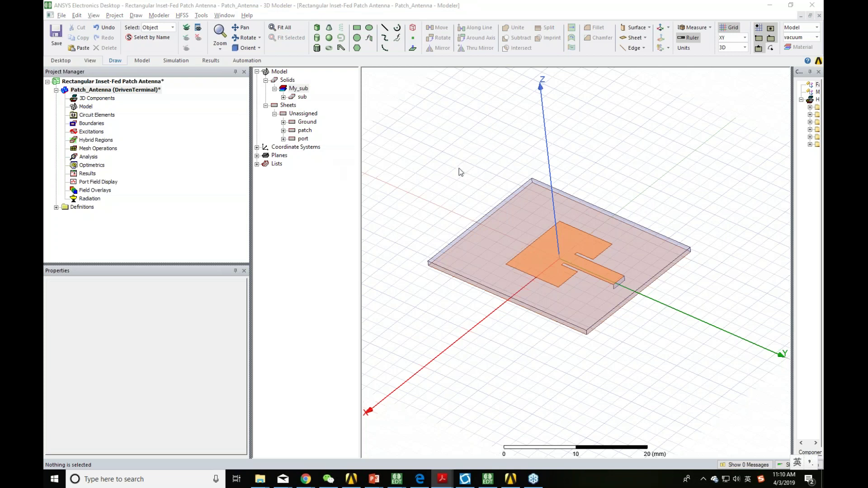
click(406, 146)
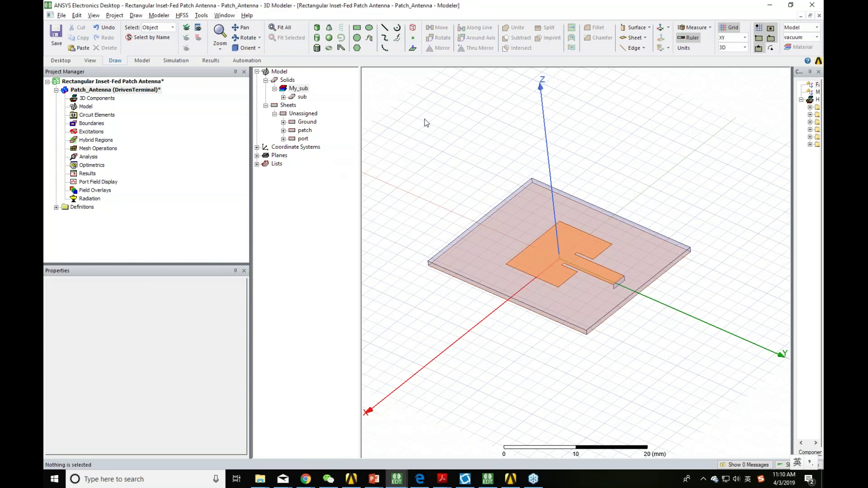
Step: Assign a Finite Conductivity boundary to the Ground and patch sheets, keeping the default conductivity of 58000000 Siemens/m and relative permeability of 1
click(77, 16)
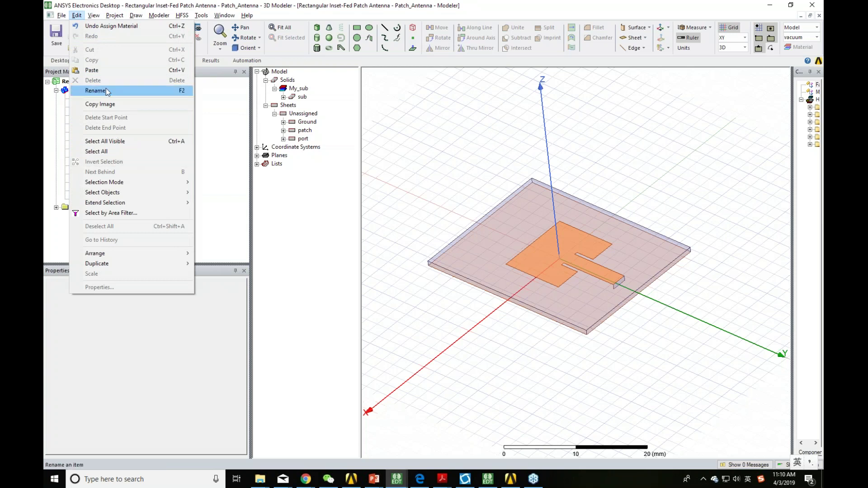
mouse_move(136, 192)
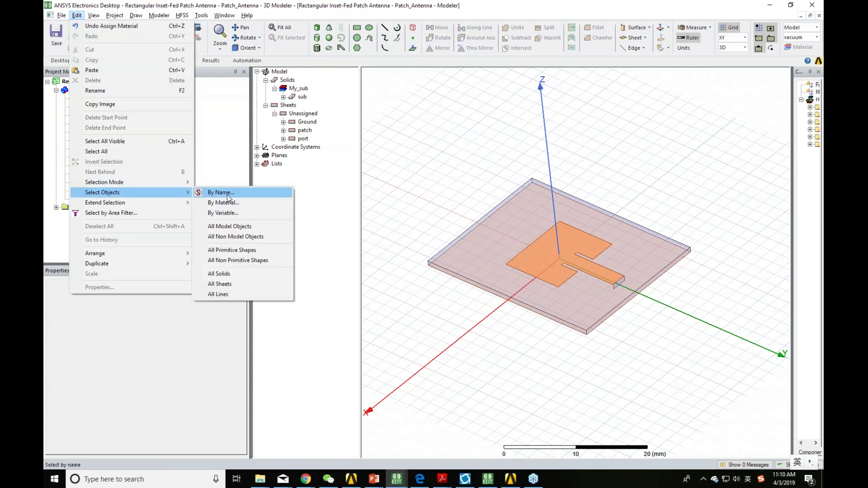
click(212, 191)
drag(118, 28, 422, 123)
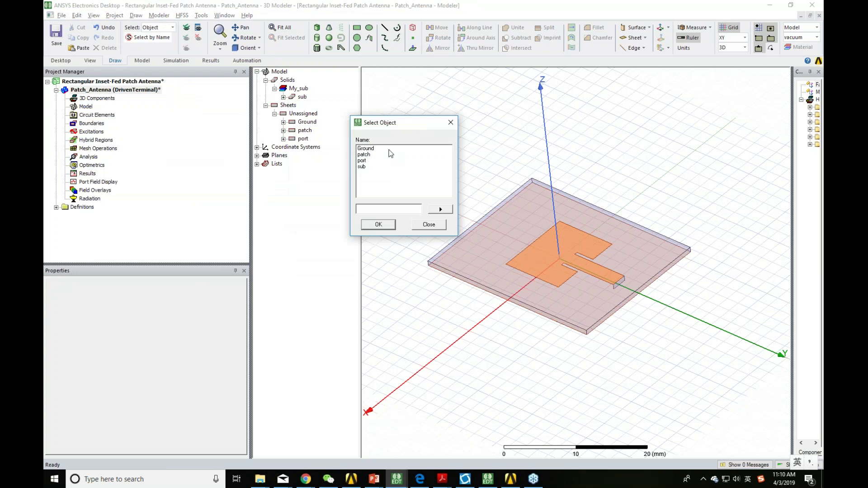
click(370, 149)
ctrl+click(366, 154)
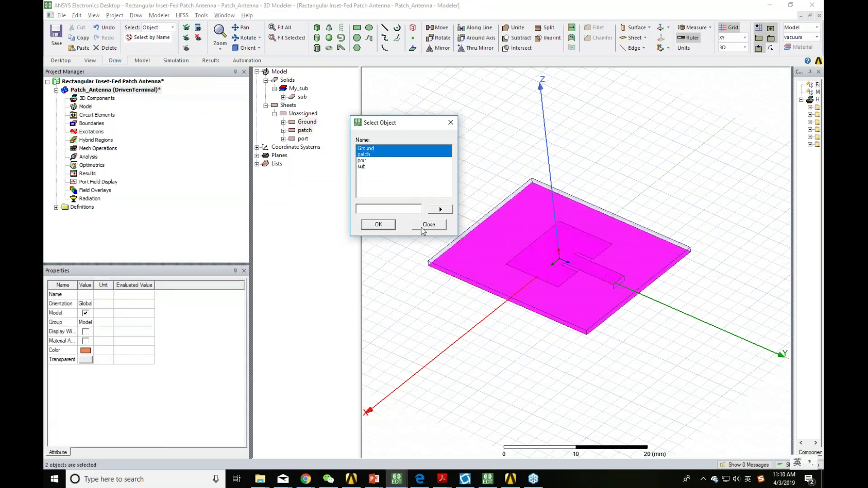
click(365, 226)
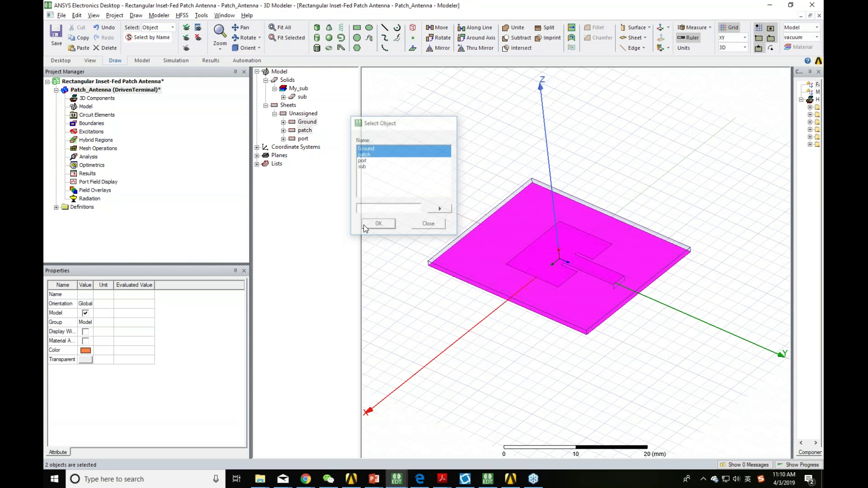
click(182, 15)
mouse_move(232, 148)
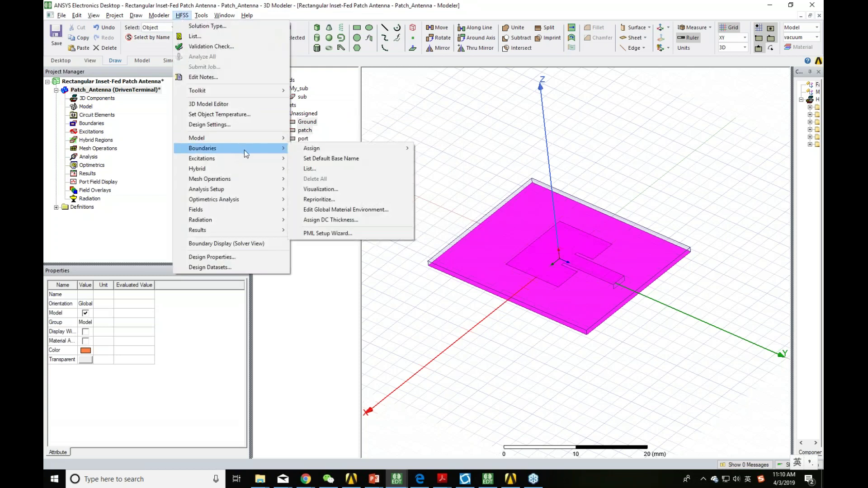
mouse_move(333, 151)
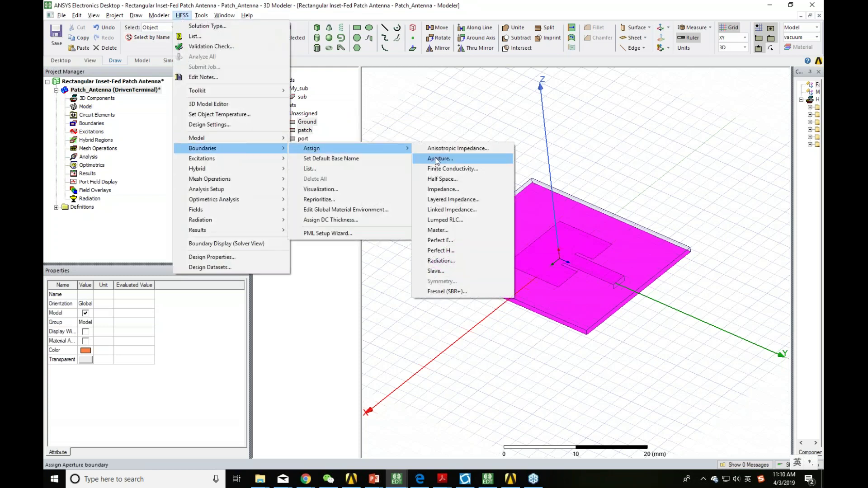
click(453, 168)
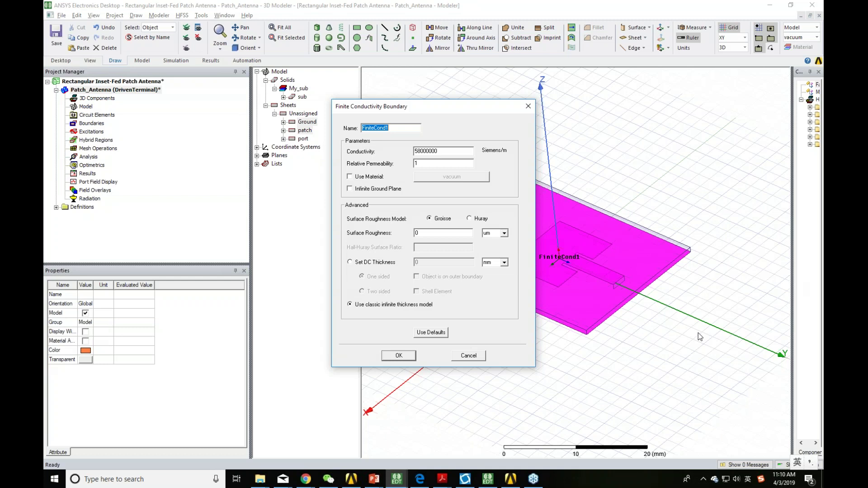
click(408, 357)
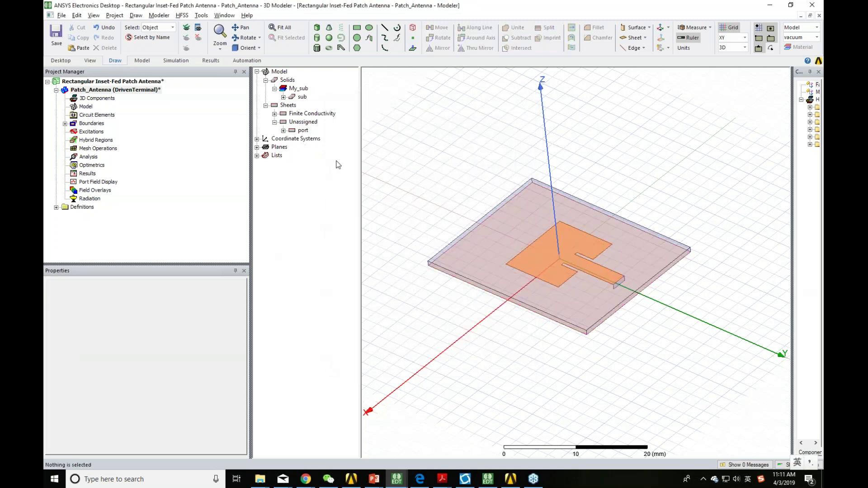
Step: Review the sheets grouped under Finite Conductivity and the new boundary's properties, then clear the selection
alt+drag(588, 312, 587, 307)
click(274, 114)
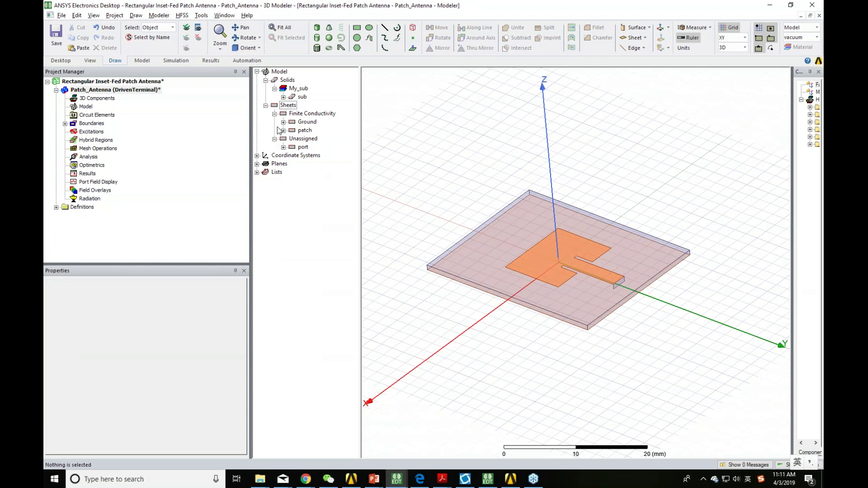
click(66, 123)
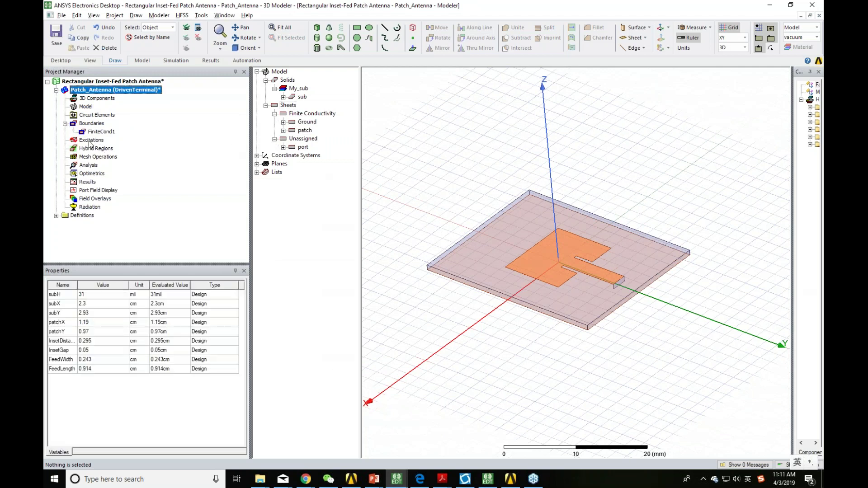
click(96, 132)
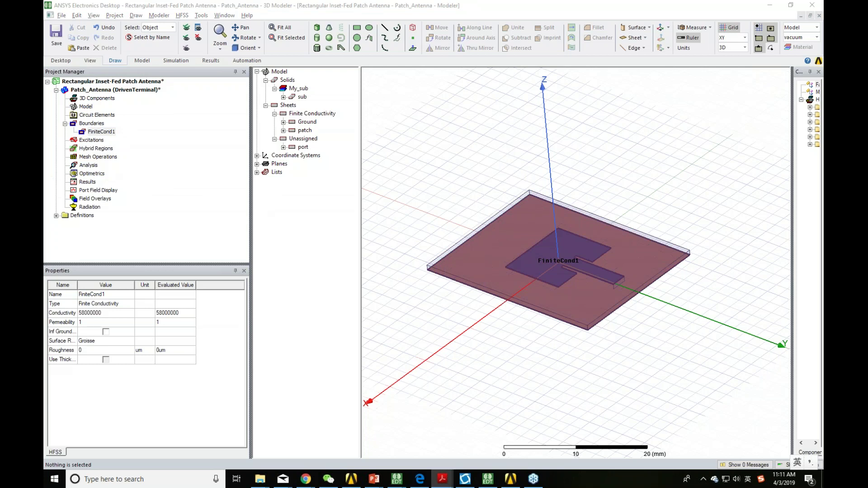
click(427, 137)
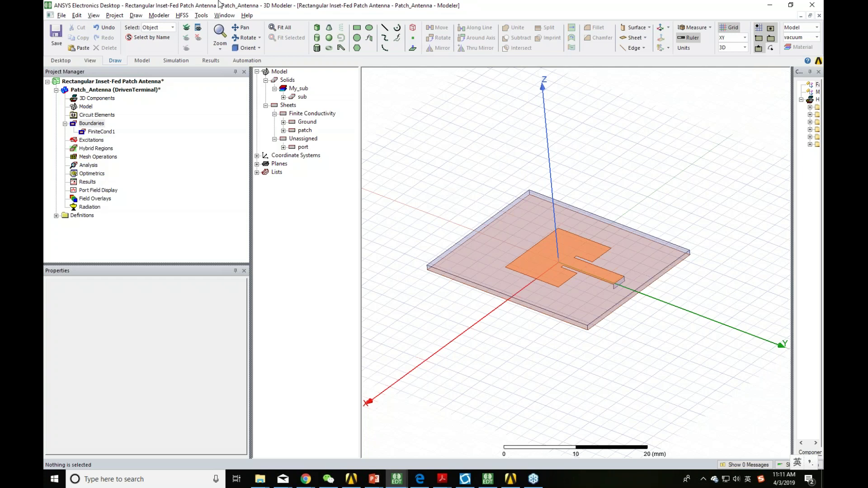
Step: Create an open region around the antenna with a 10 GHz operating frequency and a PML boundary
click(183, 16)
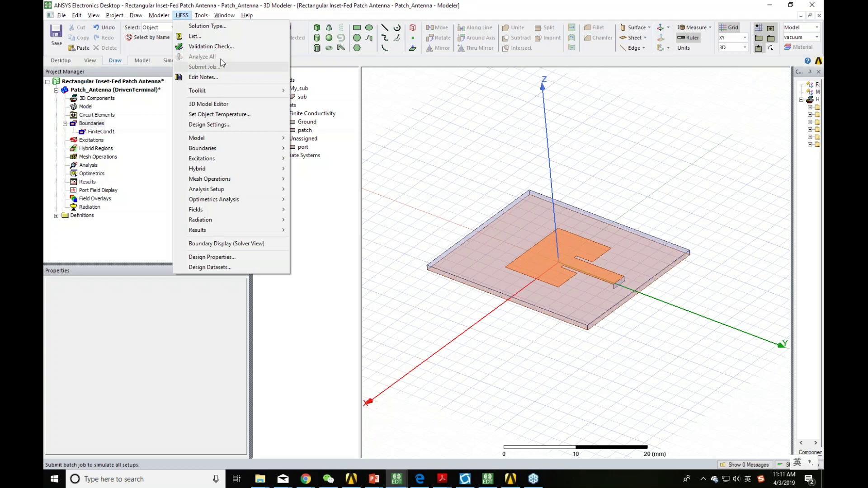
mouse_move(232, 140)
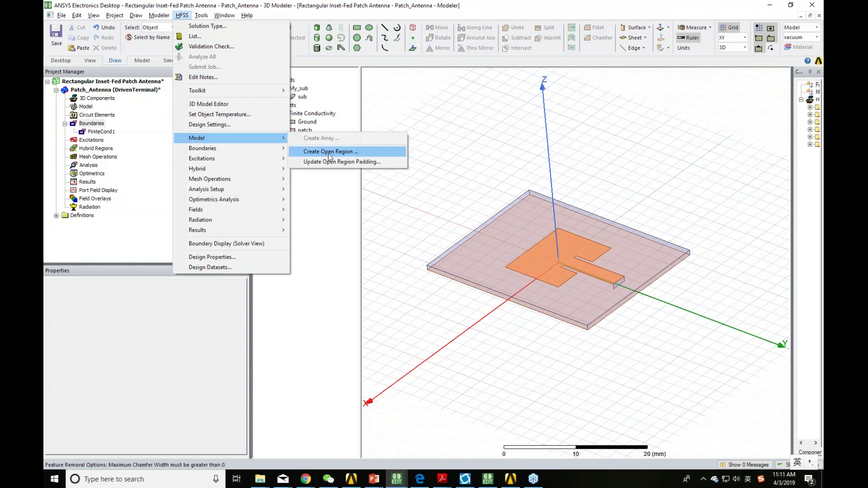
click(330, 153)
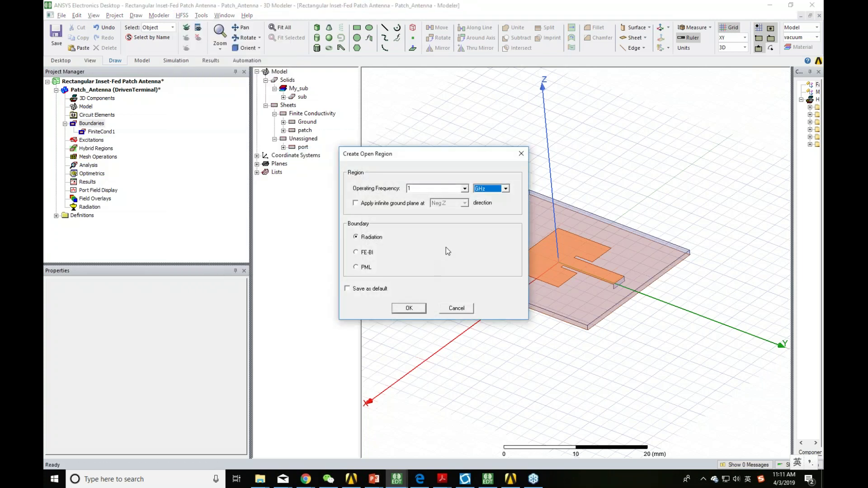
key(shift+Tab)
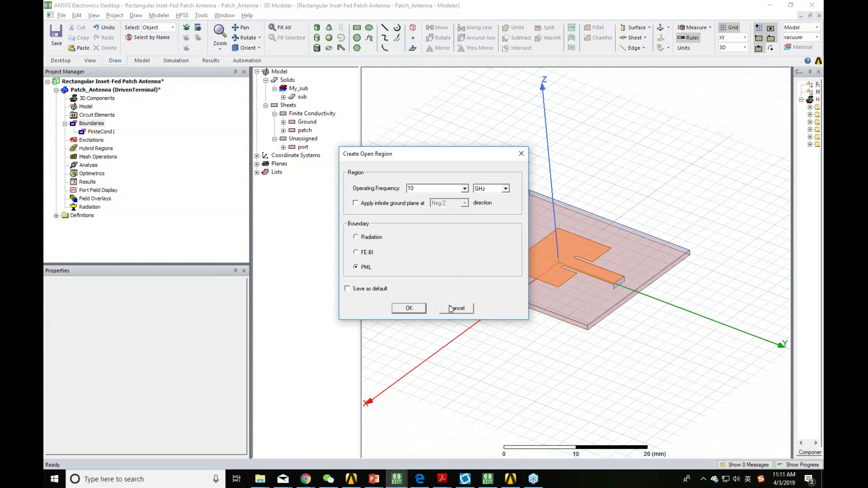
click(408, 309)
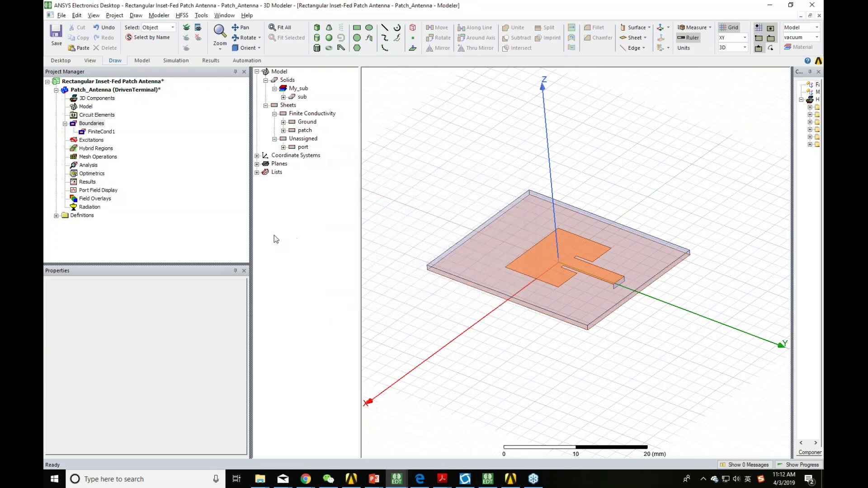
click(493, 420)
alt+drag(498, 403, 503, 382)
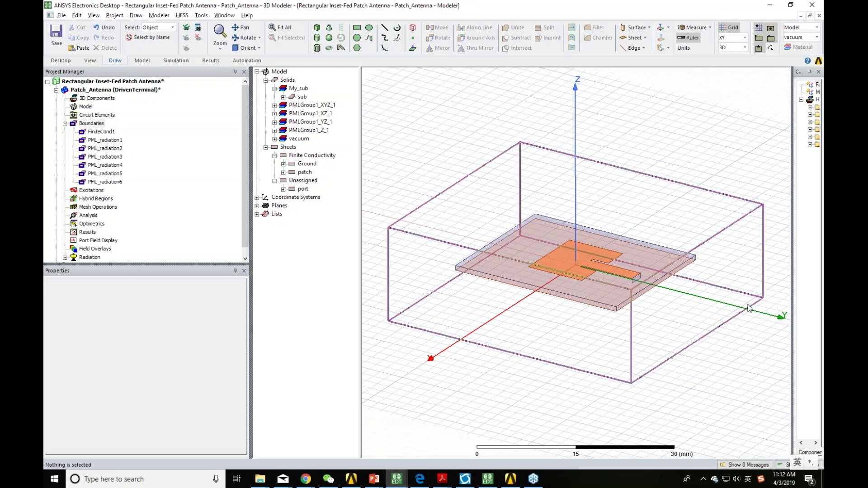
alt+drag(542, 399, 601, 370)
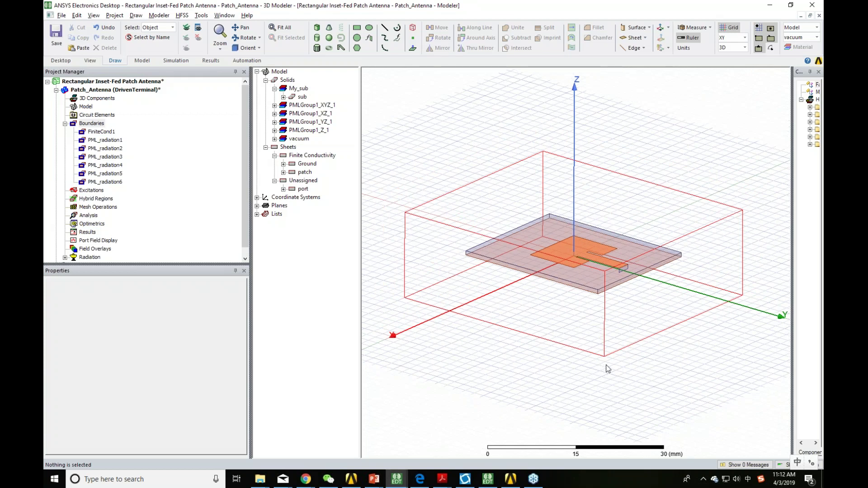
key(alt+Tab)
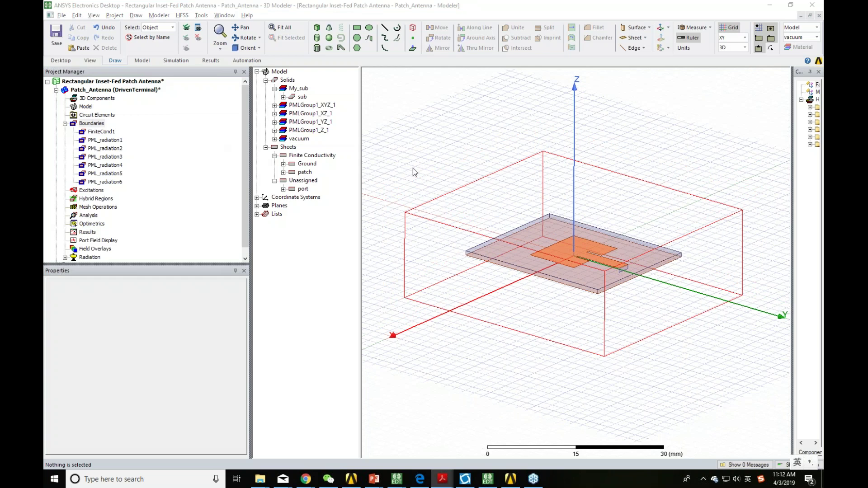
click(140, 9)
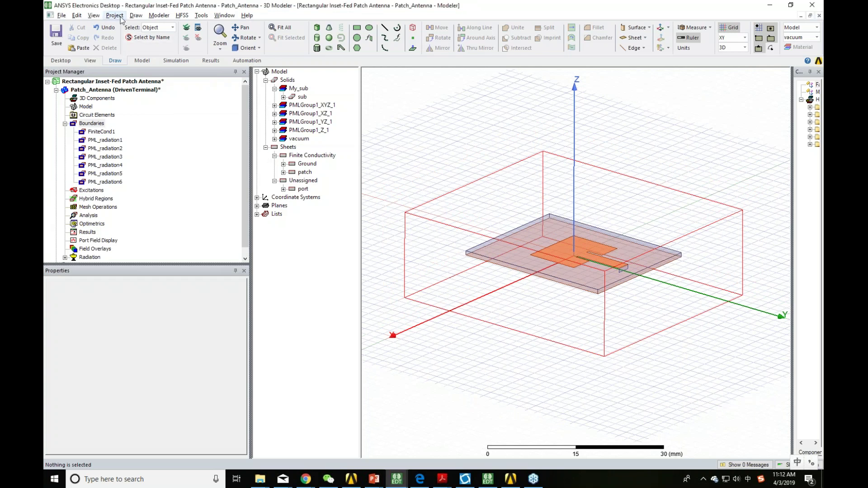
Step: Assign a lumped port excitation to the port sheet with Ground as the reference conductor, and collapse the project's Boundaries list
click(77, 15)
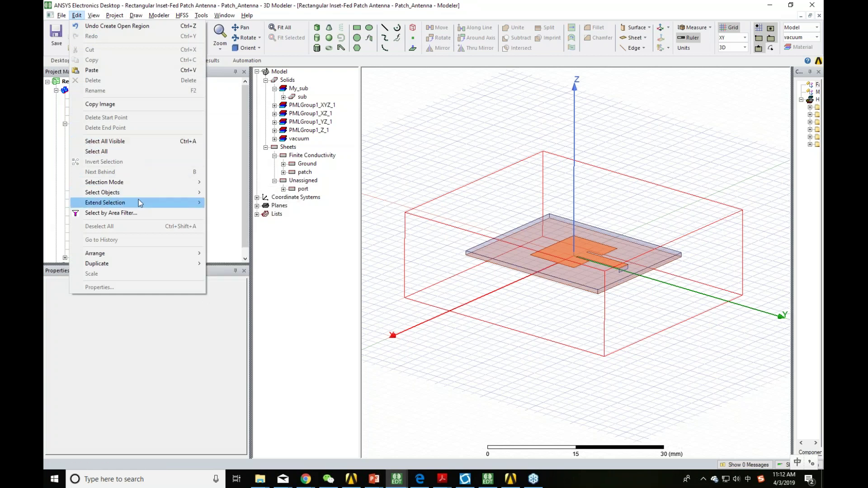
mouse_move(154, 192)
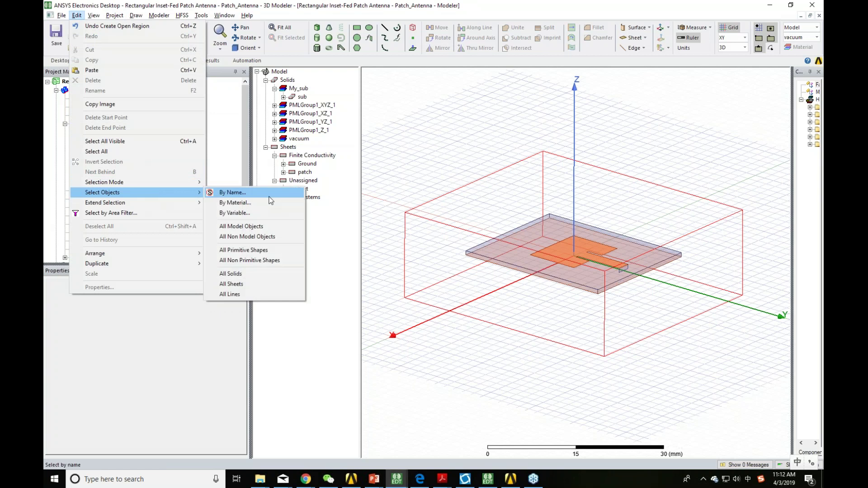
click(272, 195)
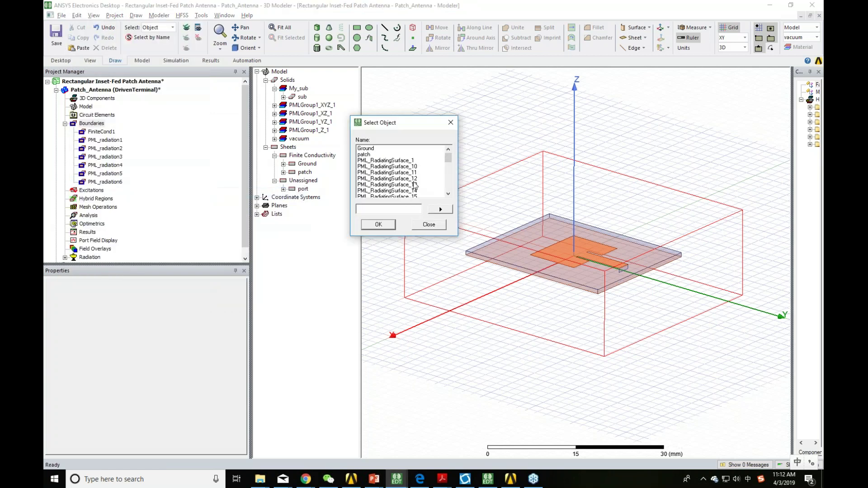
scroll(385, 158, down, 5)
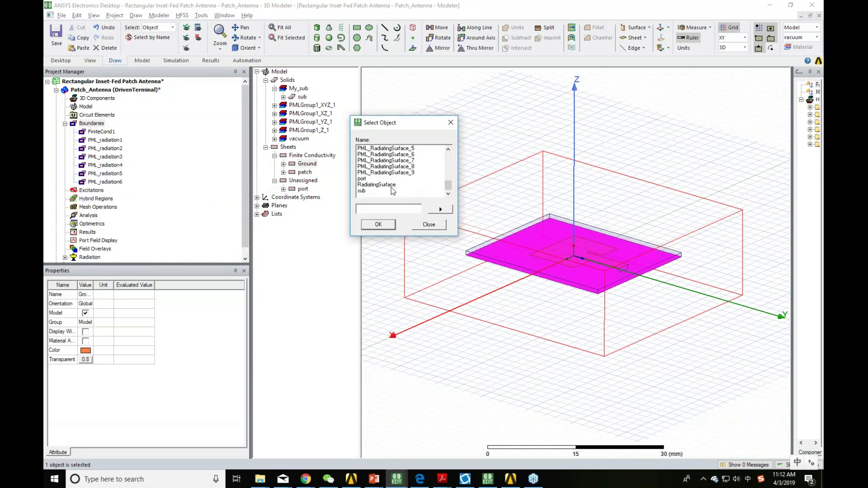
click(377, 184)
click(376, 178)
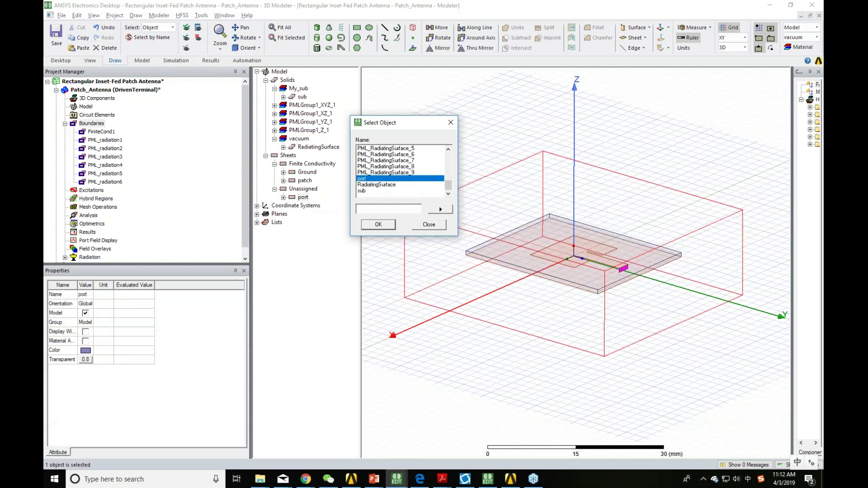
click(383, 225)
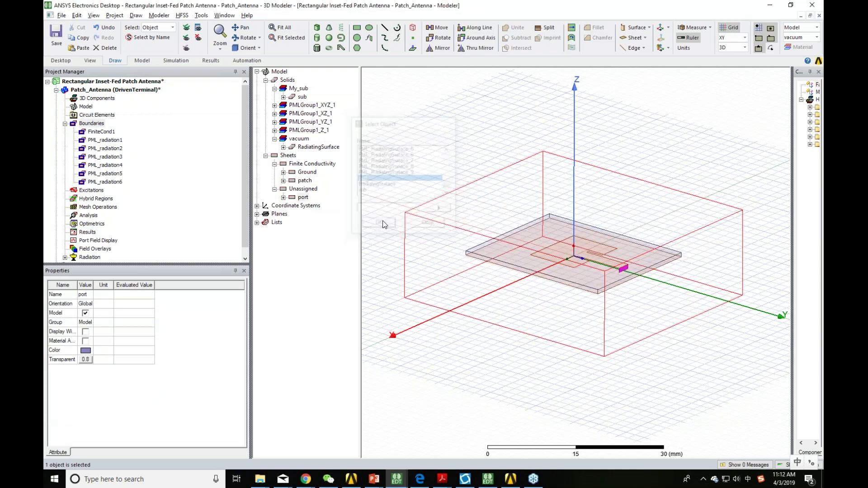
click(182, 15)
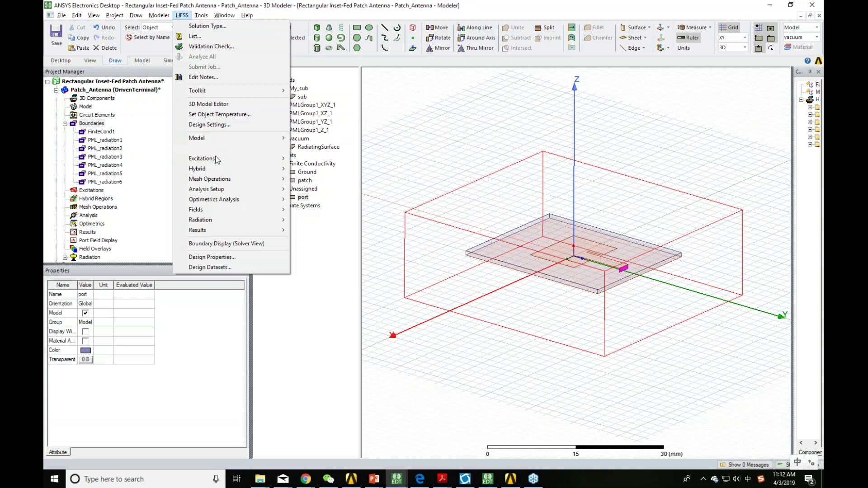
mouse_move(286, 163)
mouse_move(316, 159)
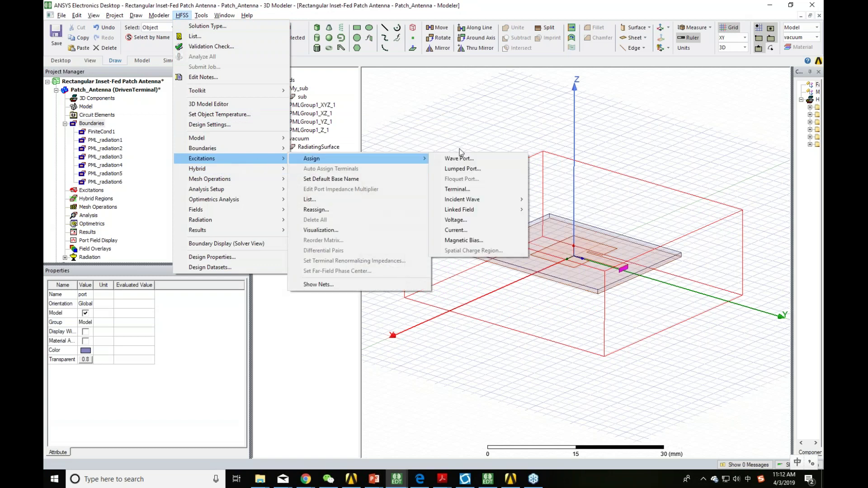
click(467, 170)
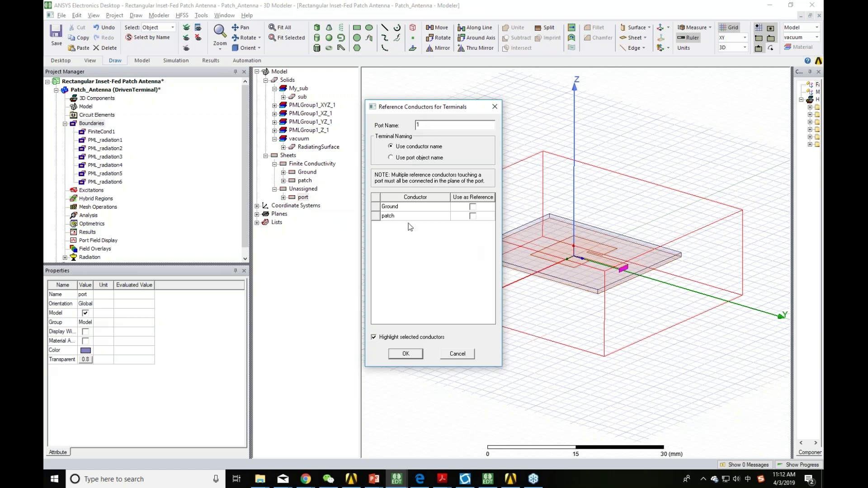
click(473, 208)
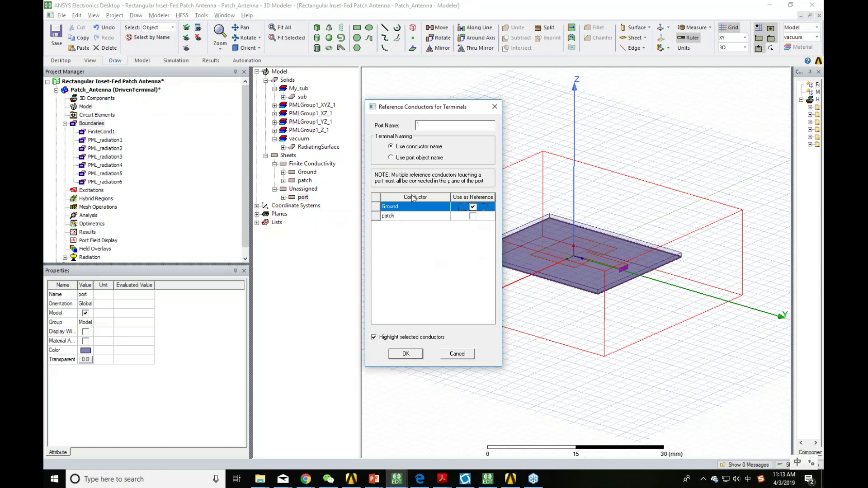
click(465, 223)
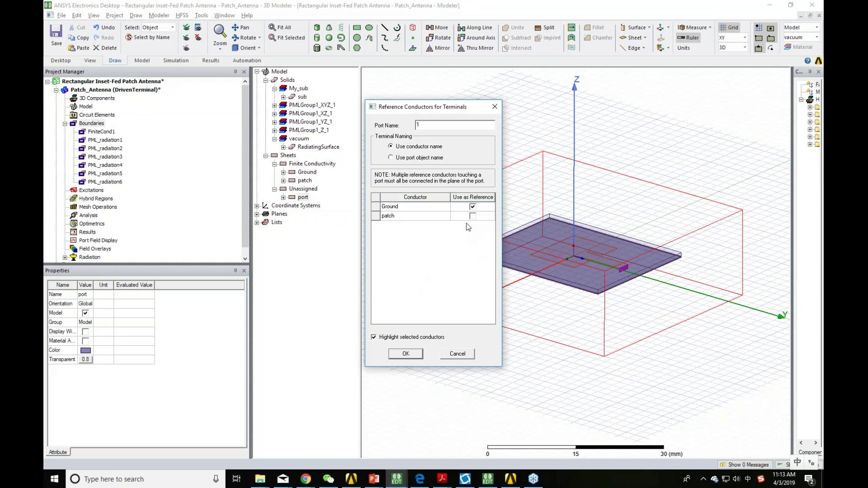
click(406, 354)
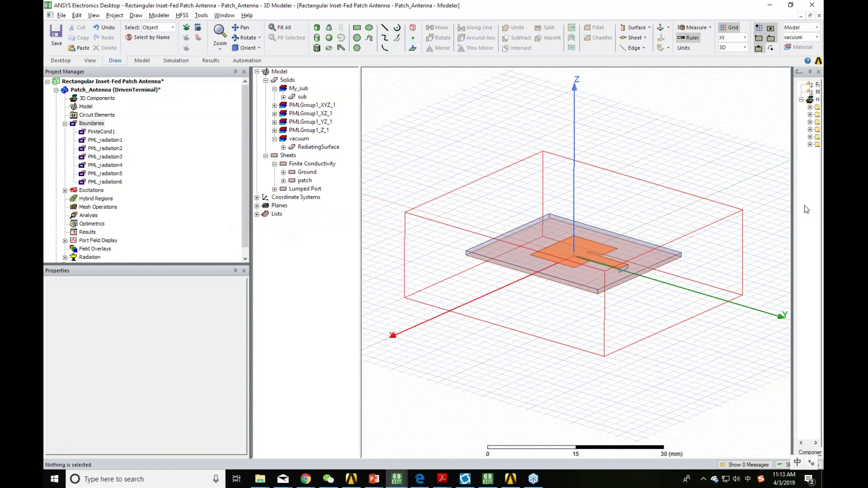
double_click(74, 123)
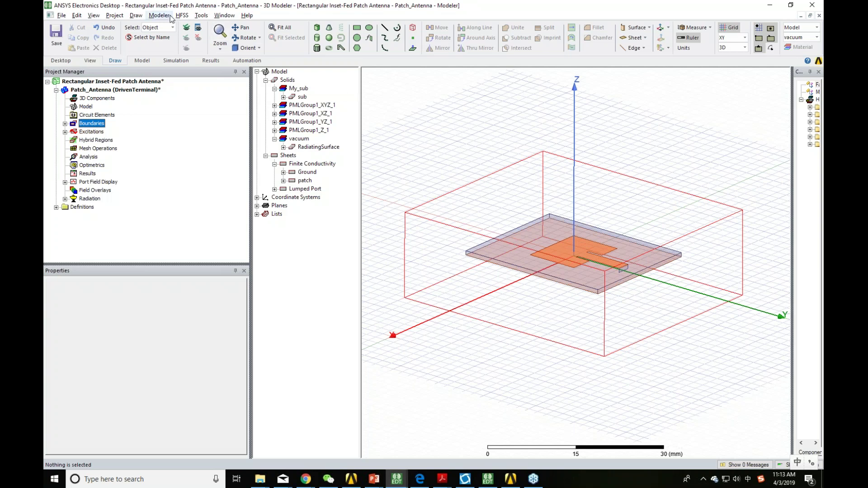
Step: Add a driven solution setup with a single solution frequency of 10 GHz
click(183, 16)
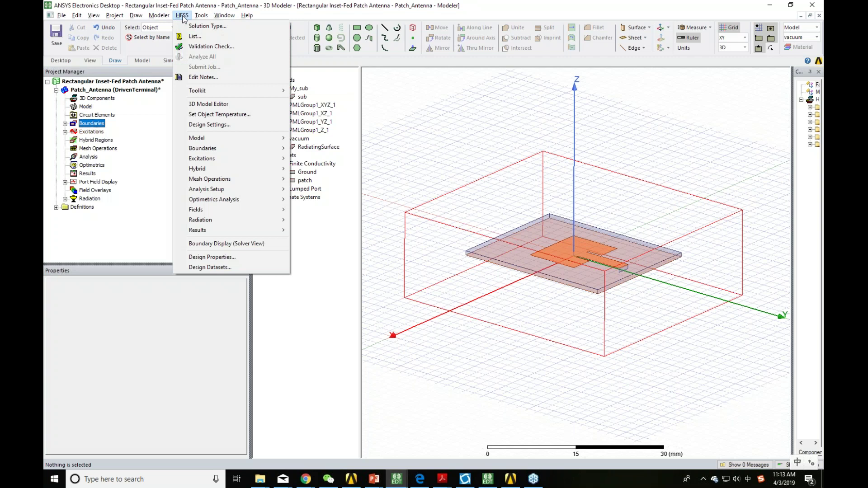
mouse_move(231, 138)
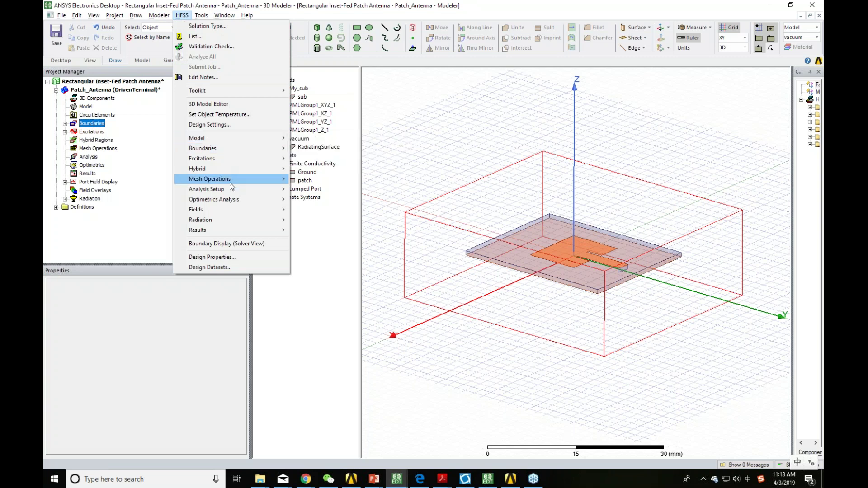
mouse_move(230, 189)
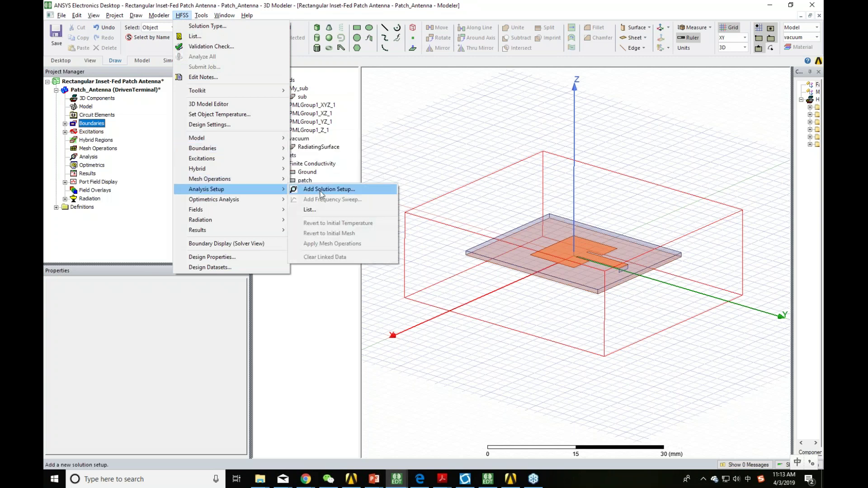
click(321, 190)
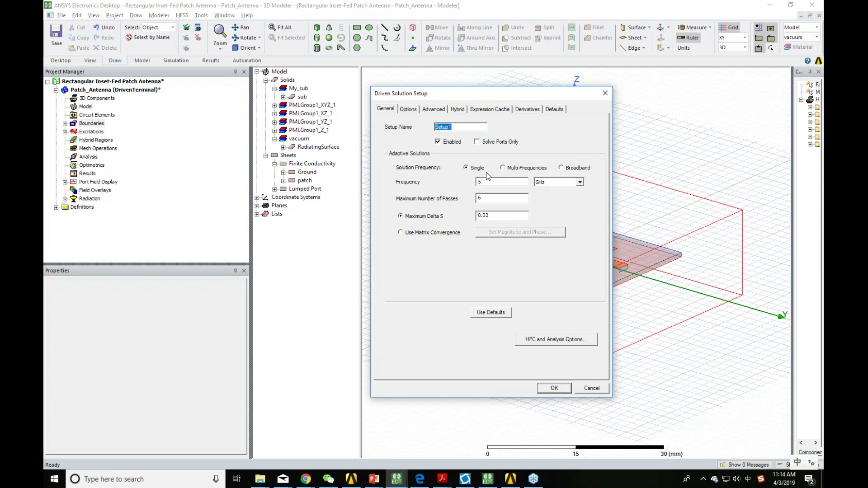
double_click(510, 181)
text(10)
Step: Set the solution setup to Mixed Order basis functions with the Iterative Solver, and accept the setup
click(408, 110)
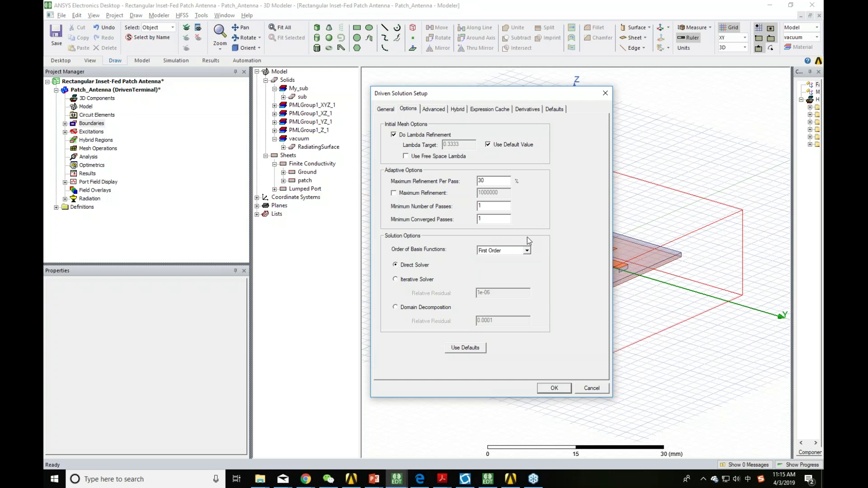
click(517, 251)
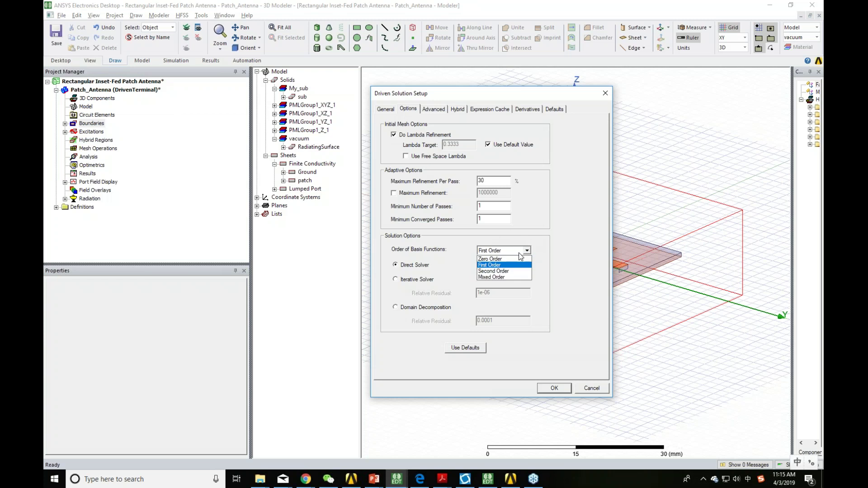
click(506, 278)
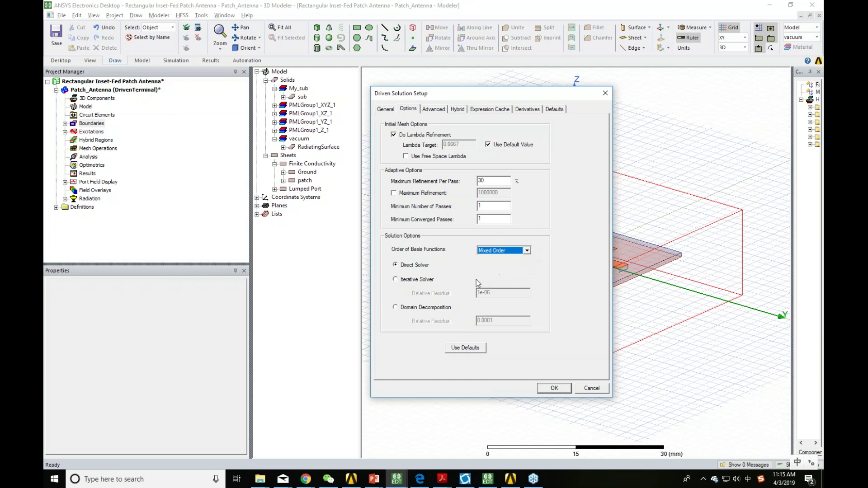
click(396, 280)
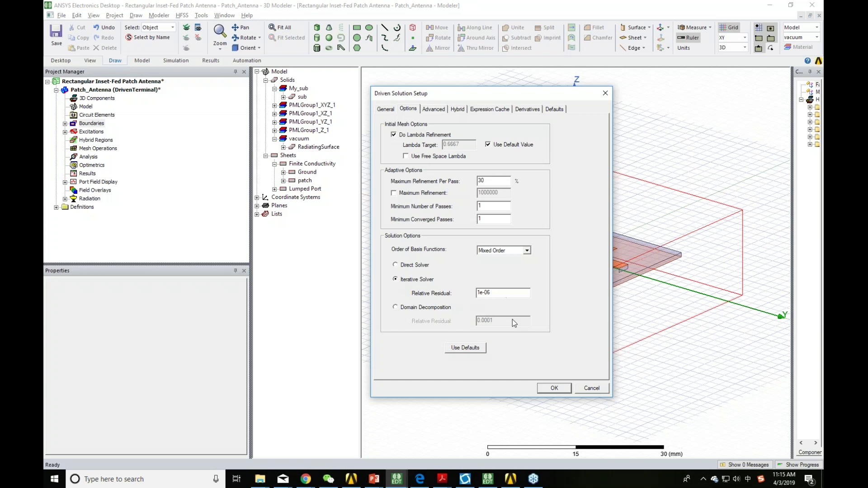
click(548, 390)
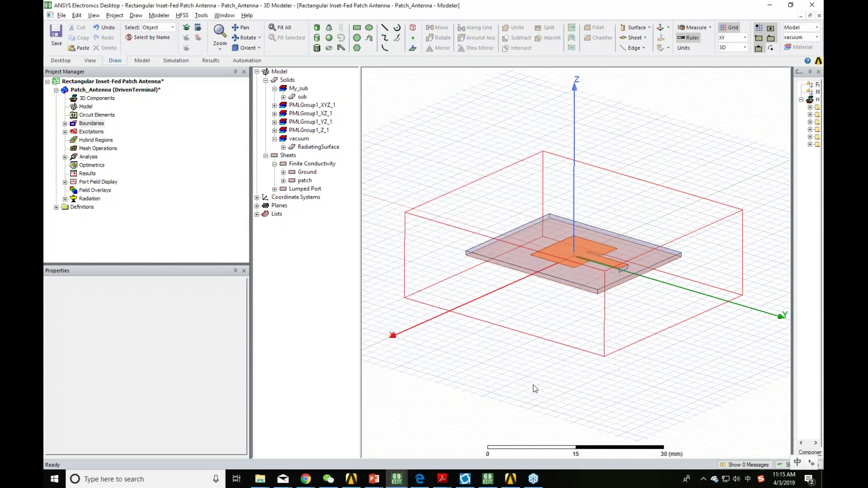
Step: Expand the project's Analysis list and review the properties of Setup1
click(65, 157)
click(95, 165)
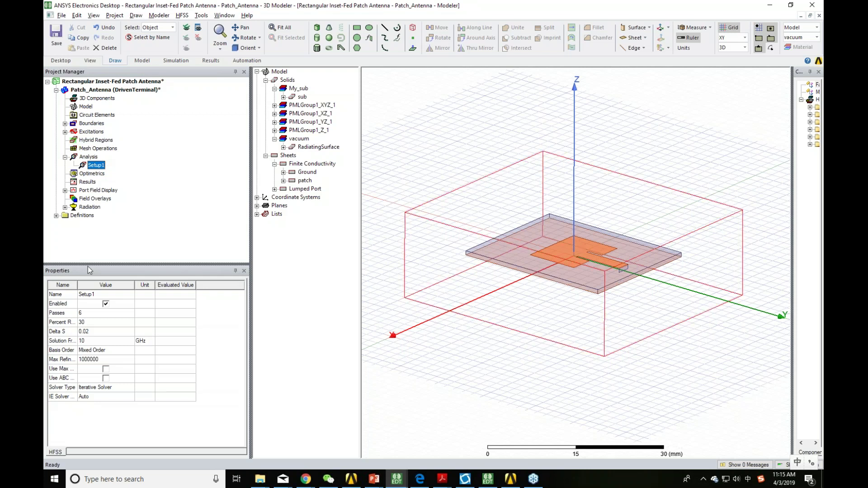
right_click(95, 165)
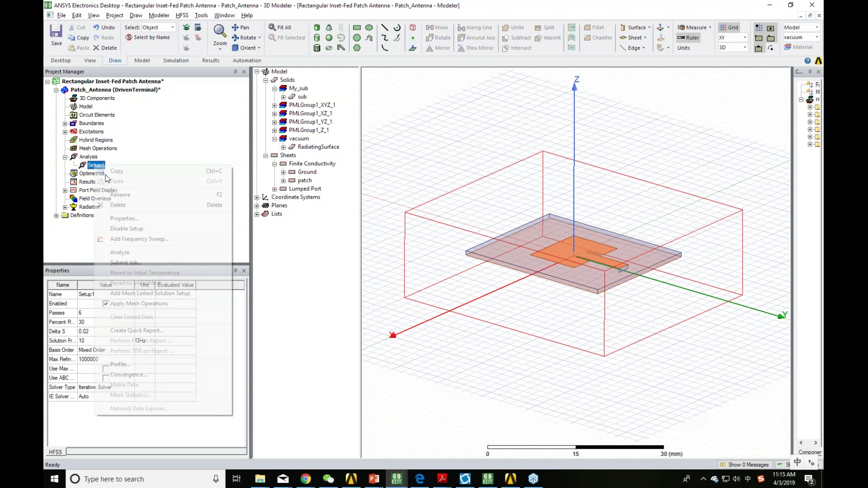
click(125, 240)
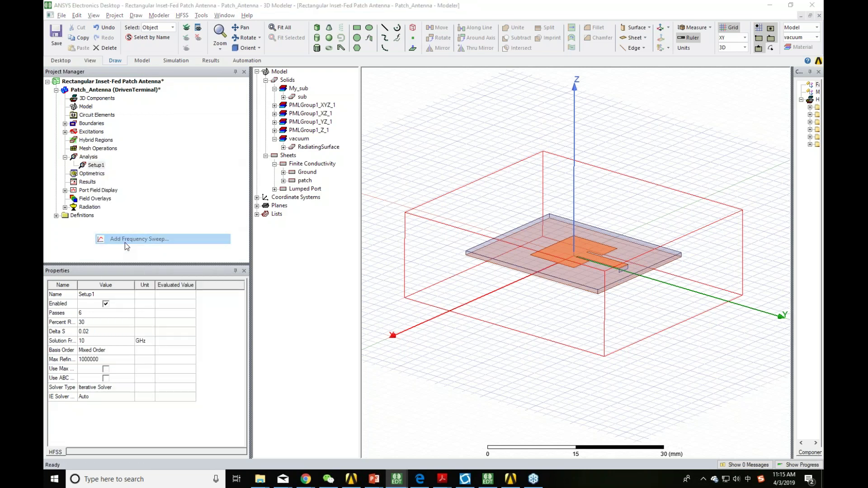
click(449, 325)
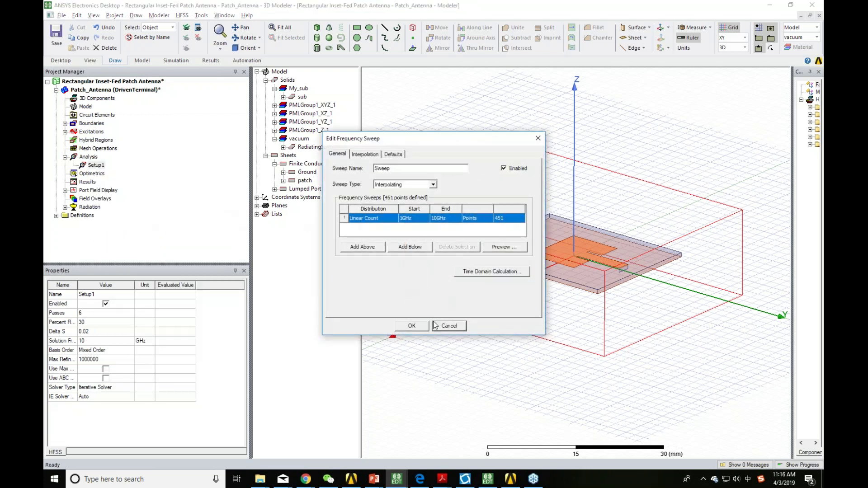
Step: Add an interpolating frequency sweep to Setup1 with a Linear Step distribution starting at 8 GHz
right_click(96, 165)
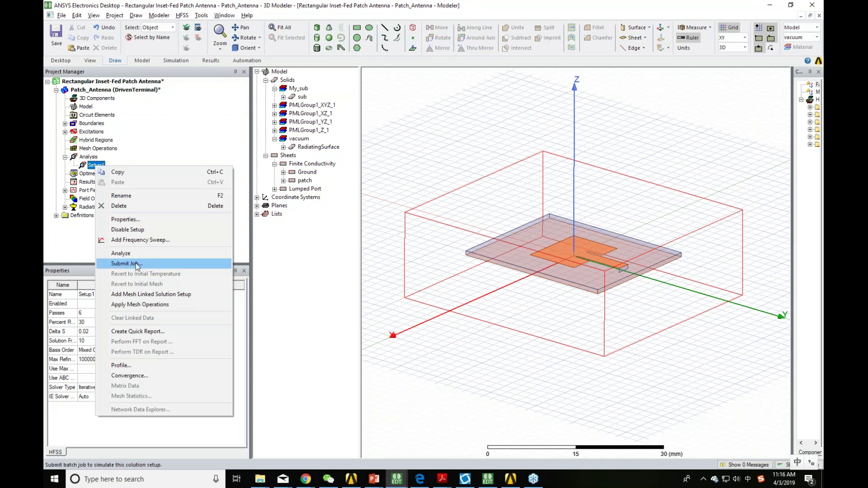
click(114, 240)
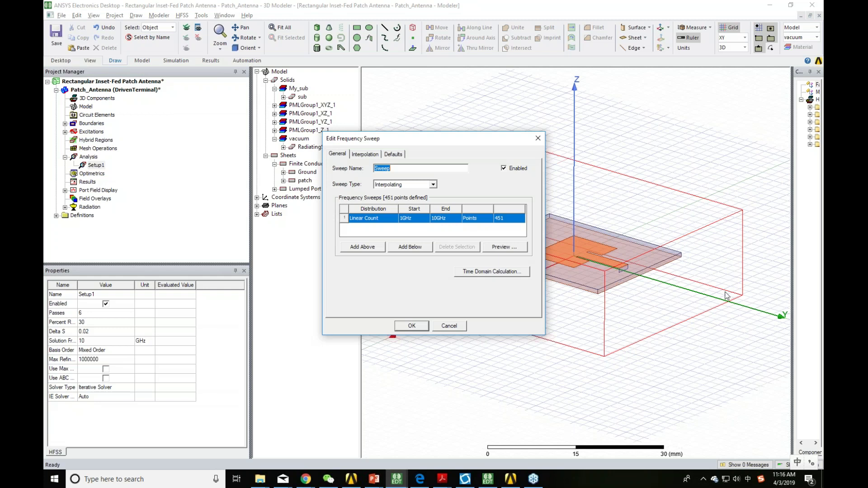
click(384, 218)
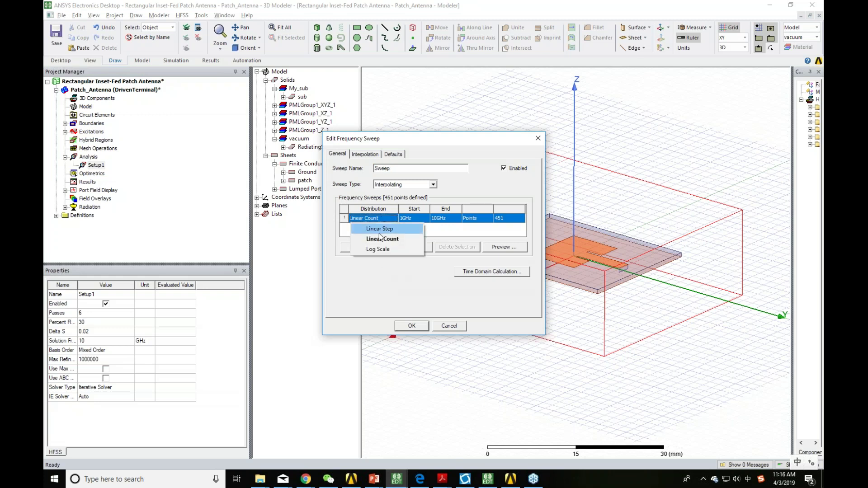
click(385, 230)
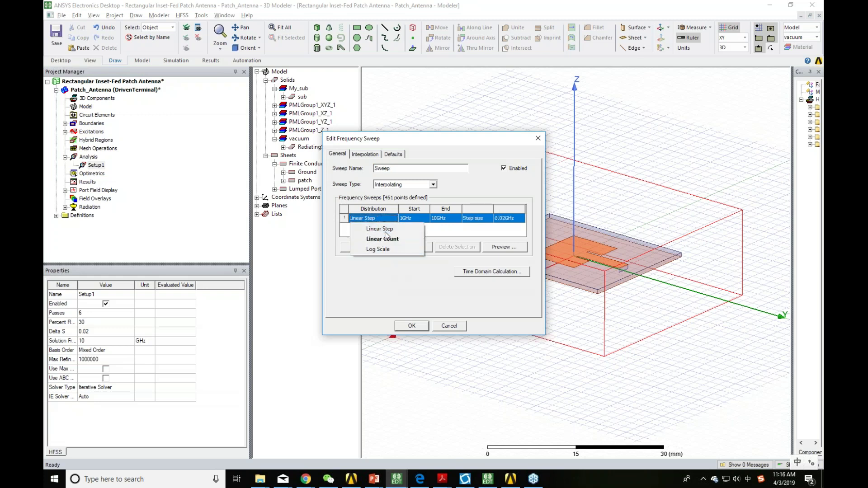
click(385, 230)
click(409, 218)
text(8)
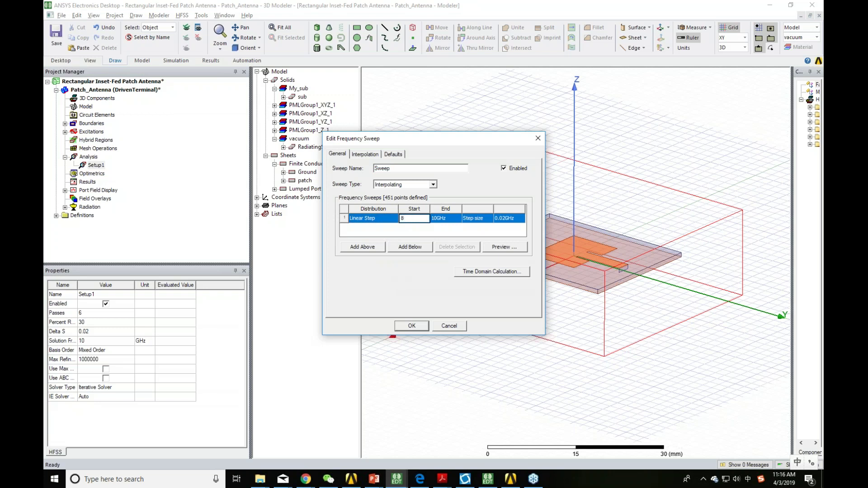
click(425, 233)
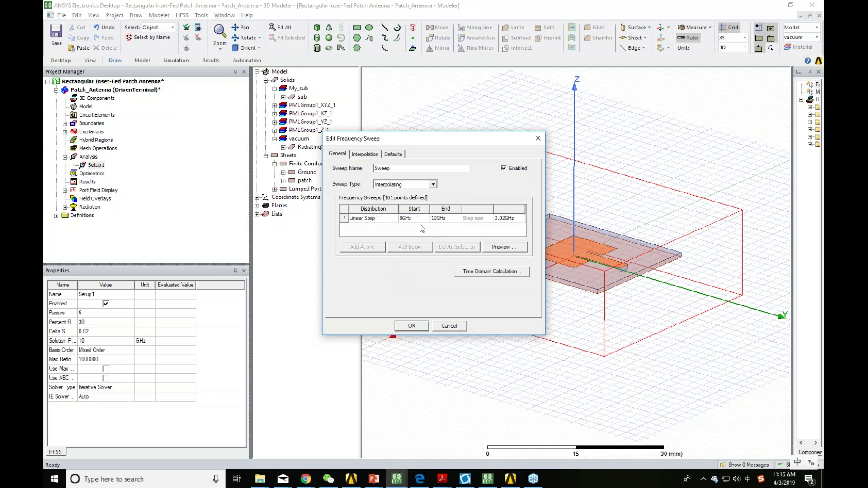
Step: Set the end frequency of the sweep to 12 GHz
click(438, 219)
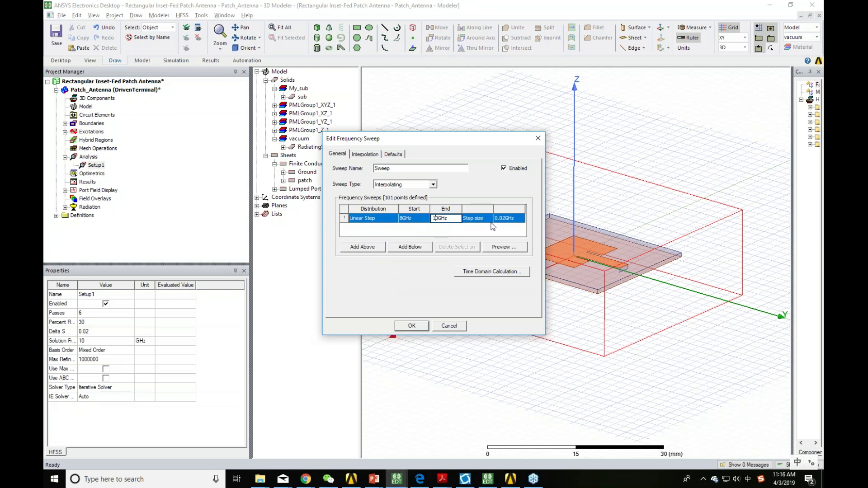
key(BackSpace)
key(BackSpace)
key(BackSpace)
key(BackSpace)
key(BackSpace)
text(12GHz)
Step: Set the step size of the sweep to 0.01 GHz
click(503, 222)
click(503, 221)
click(514, 218)
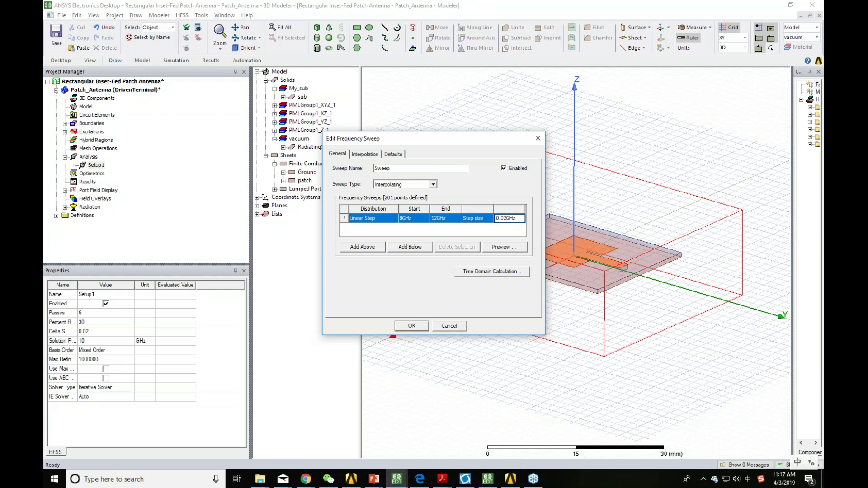
click(504, 217)
key(BackSpace)
text(1)
key(Return)
Step: Preview the list of sweep frequency points, and accept the frequency sweep
click(491, 247)
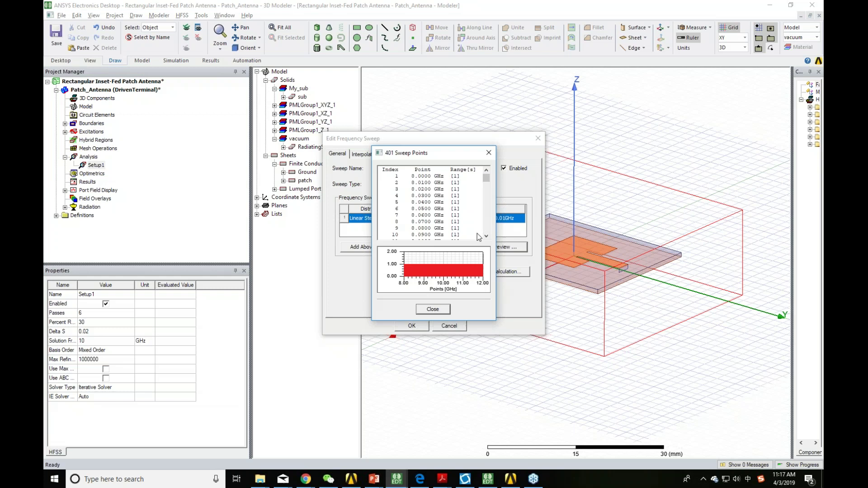
drag(486, 178, 488, 229)
click(432, 310)
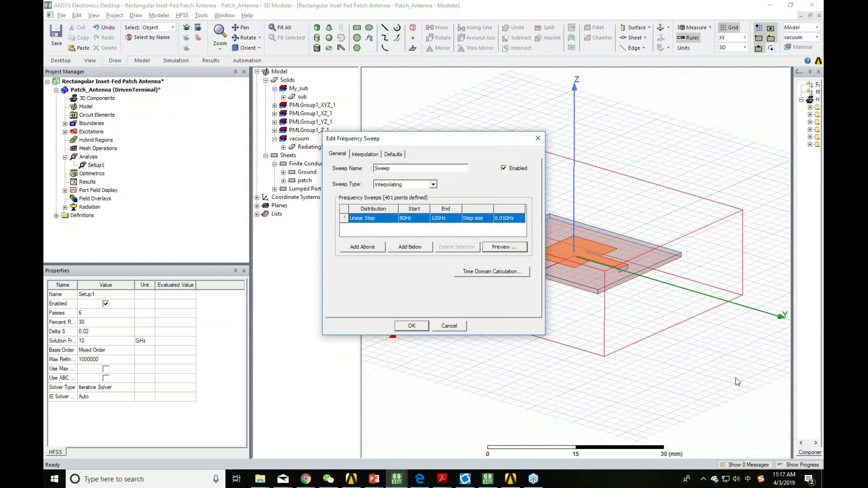
click(411, 325)
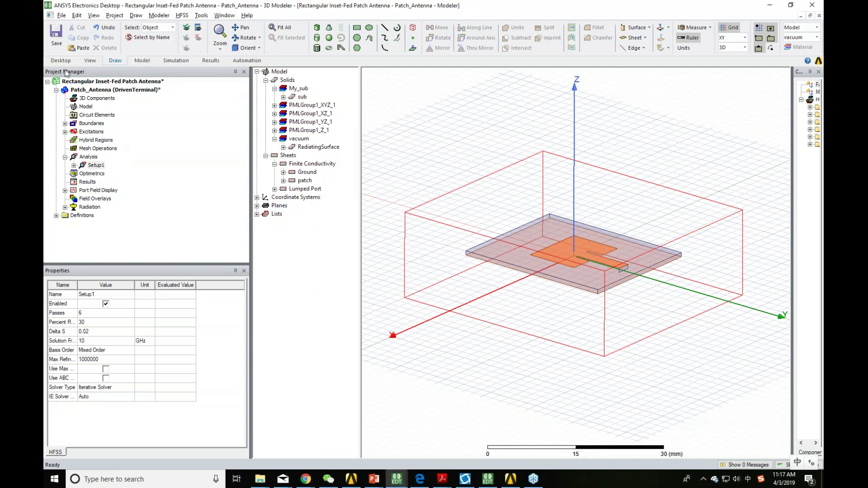
Step: Run a validation check on the Patch_Antenna design and close its report
click(211, 60)
click(189, 62)
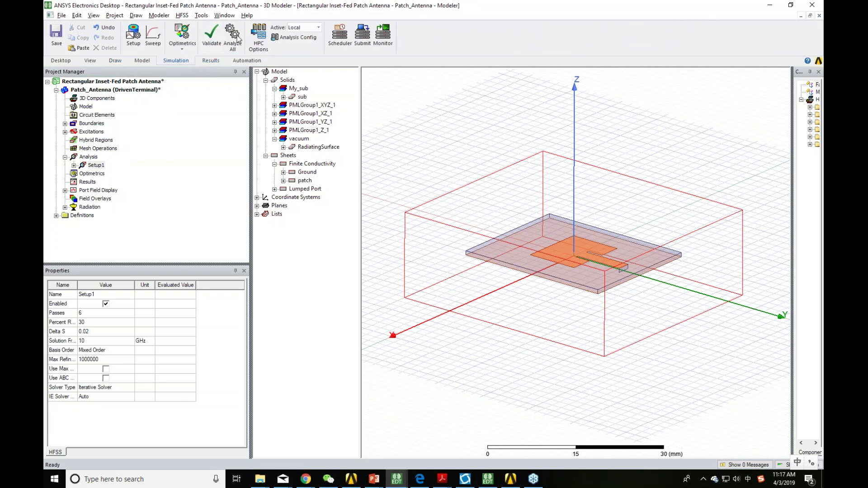
click(210, 38)
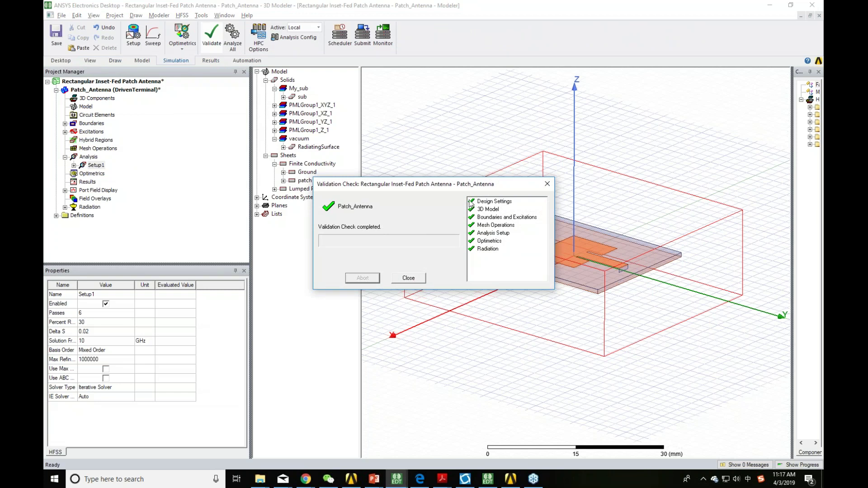
click(408, 277)
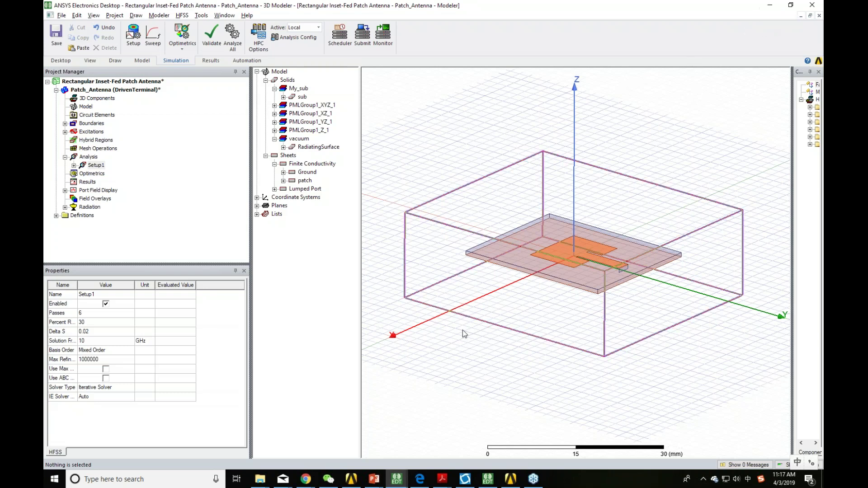
Step: Switch to the solved hfss_patch_ant - Copy project, dismiss the mail notification and collapse the Boundaries list
click(351, 479)
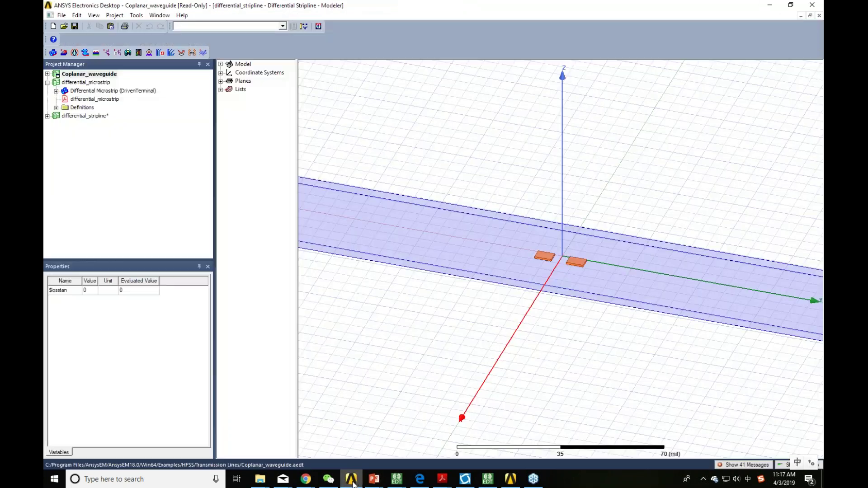
click(354, 479)
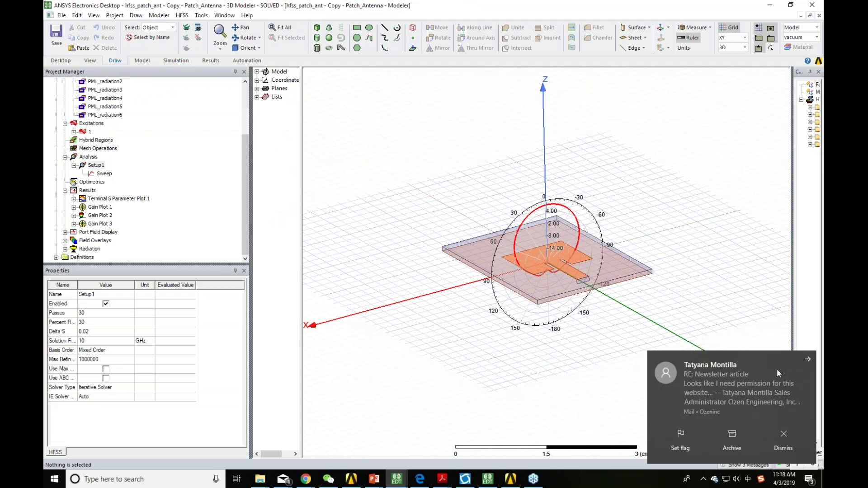
click(808, 360)
scroll(237, 166, up, 1)
drag(249, 95, 248, 95)
scroll(93, 135, up, 3)
click(65, 132)
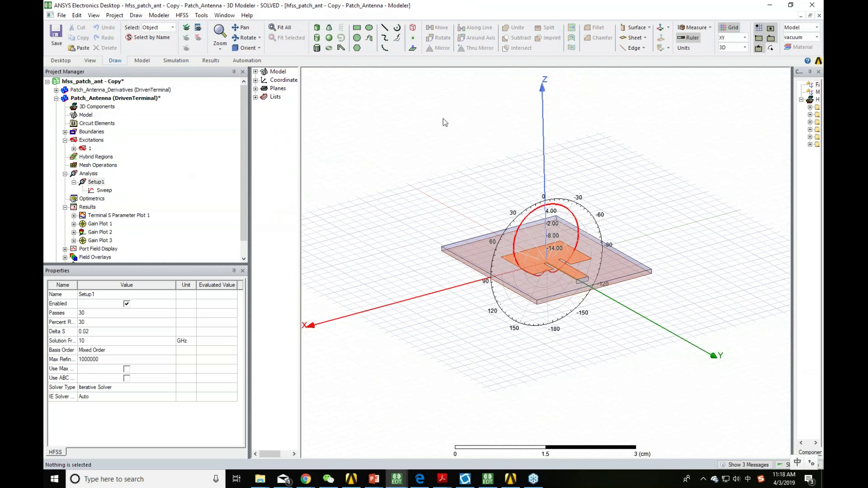
Step: Widen the model tree, narrow the project tree and expand Terminal S Parameter Plot 1 under Results
drag(301, 132, 376, 133)
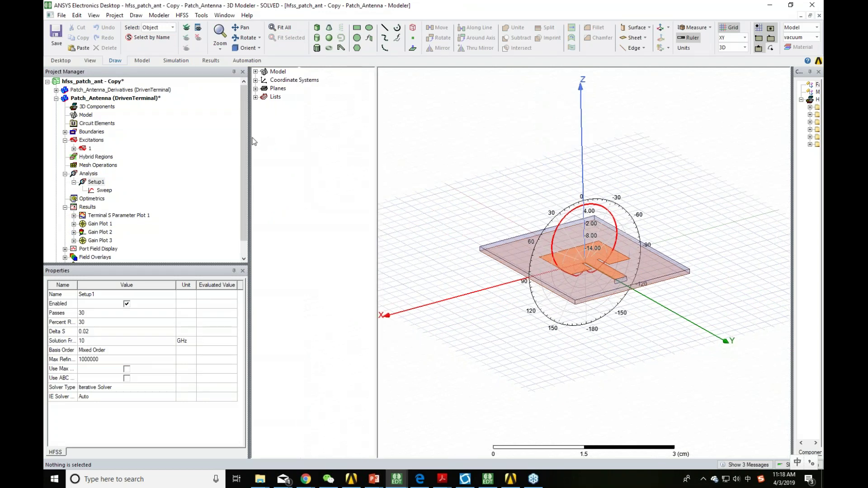
drag(249, 140, 200, 152)
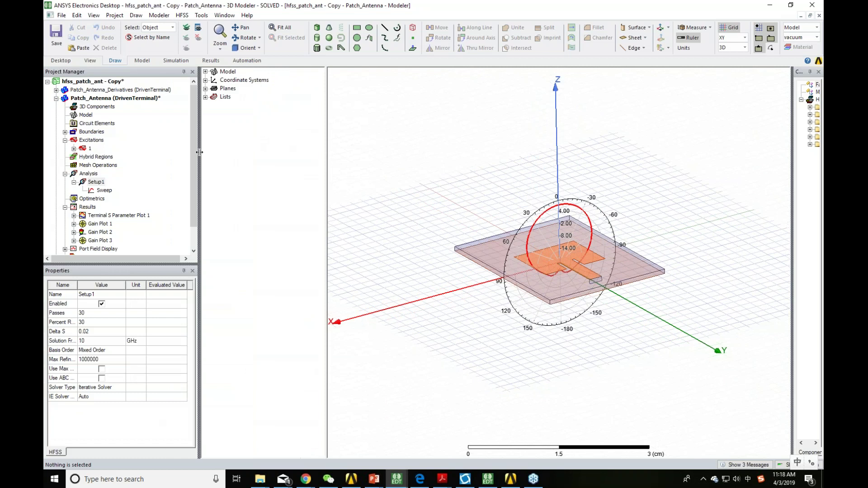
scroll(185, 221, down, 1)
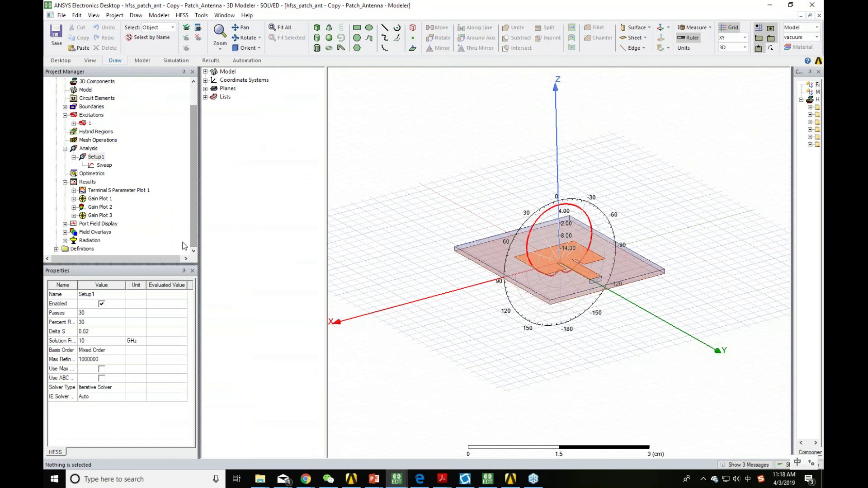
click(73, 190)
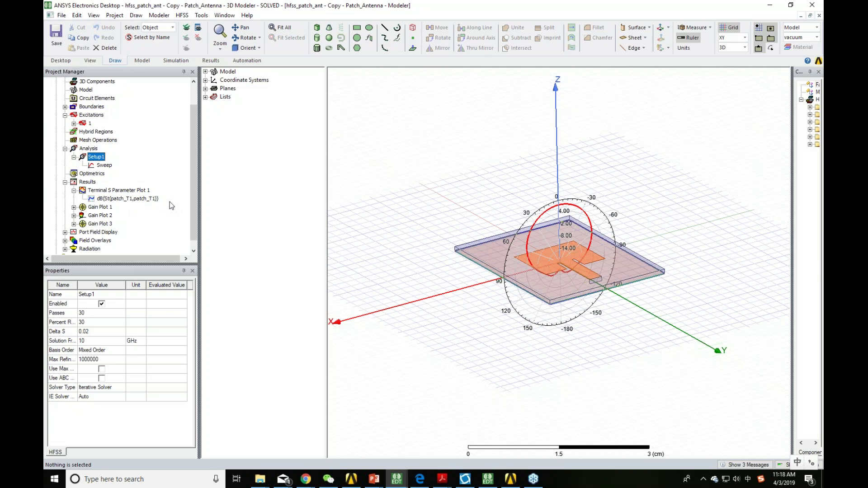
Step: Create a rectangular terminal report of dB(St(patch_T1,patch_T1)) against frequency from Setup1 : Sweep, and close the report dialog
right_click(88, 182)
mouse_move(149, 178)
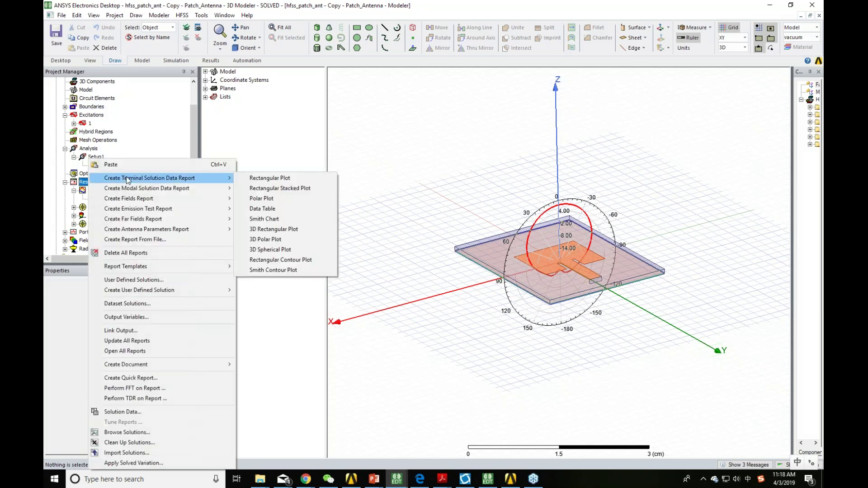
click(255, 178)
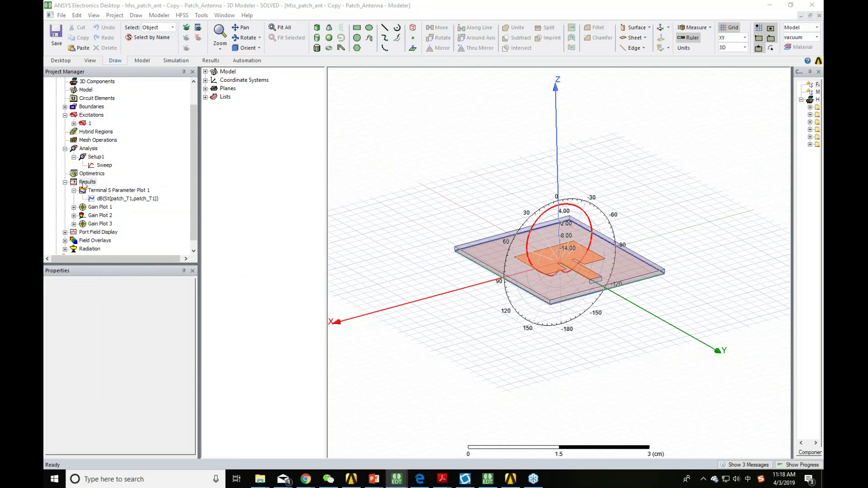
right_click(84, 182)
mouse_move(133, 180)
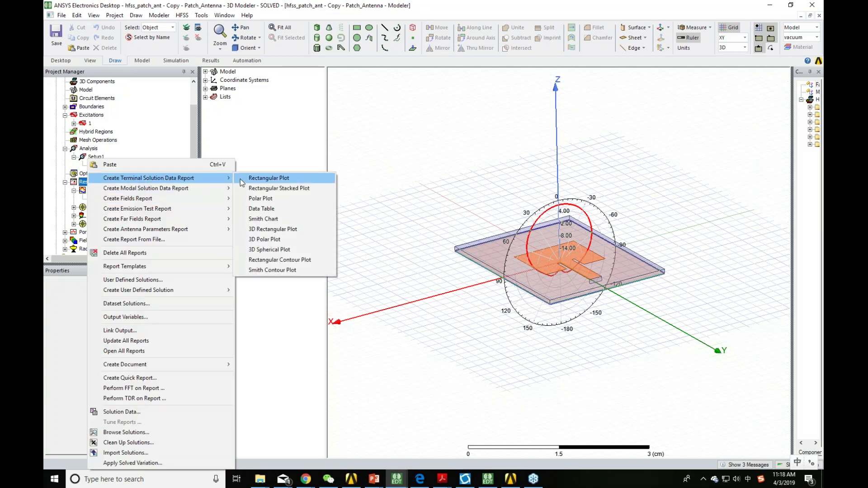
click(298, 182)
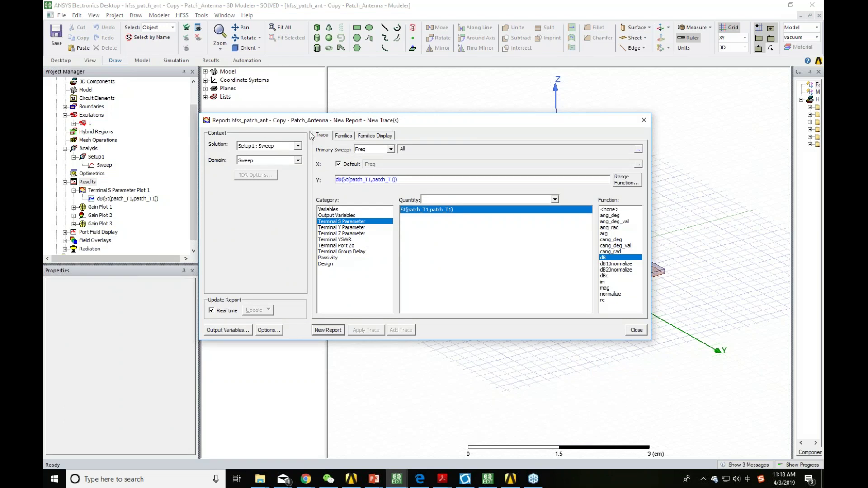
click(283, 146)
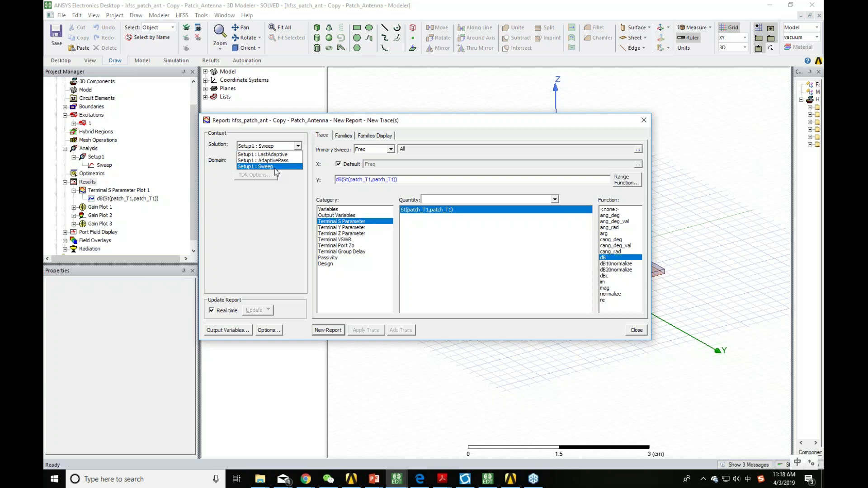
click(275, 166)
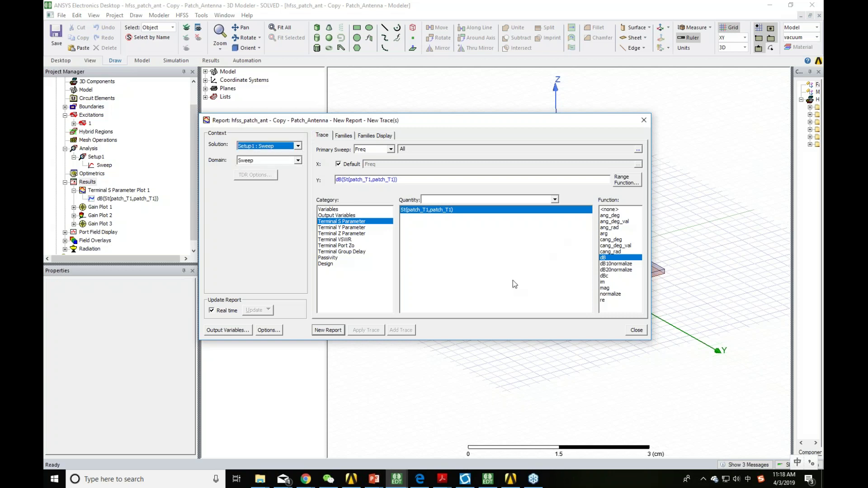
click(432, 211)
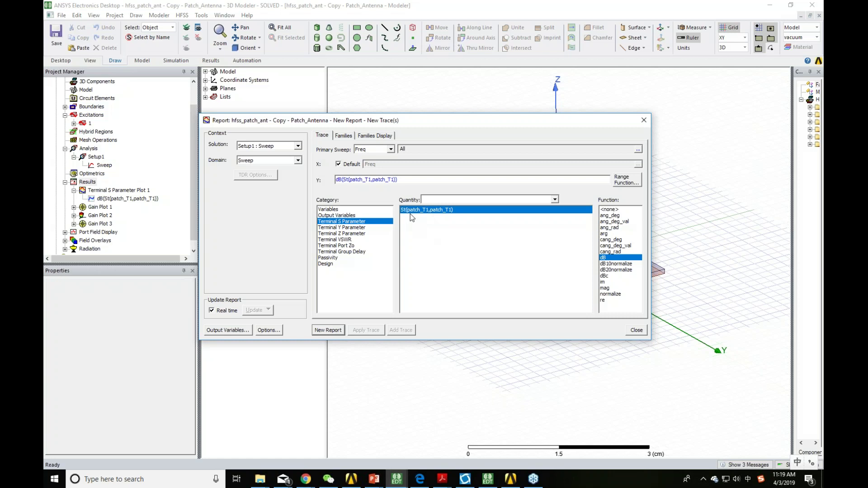
click(326, 330)
click(643, 120)
click(356, 249)
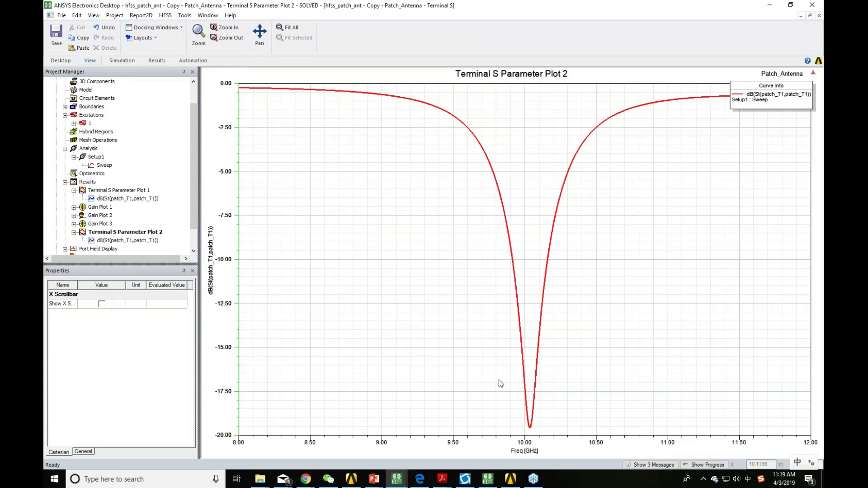
Step: Select the Patch_Antenna design and close the S-parameter plot window to return to the 3D model
key(alt+Tab)
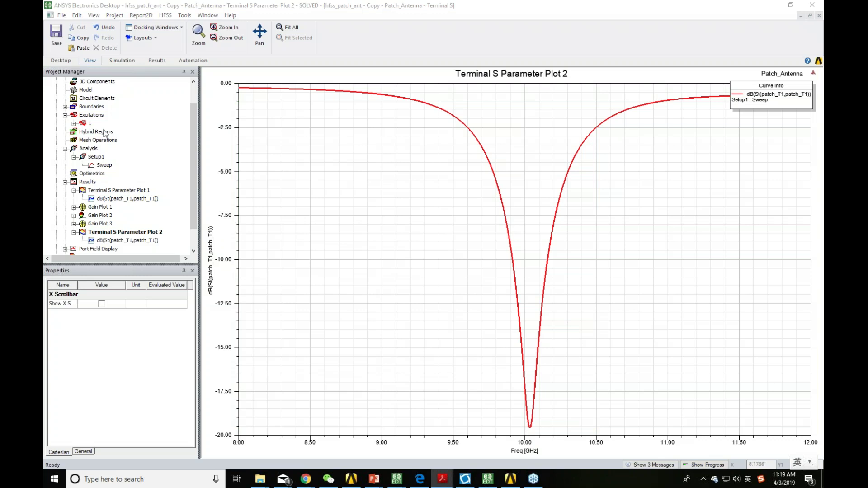
scroll(112, 145, up, 3)
click(113, 98)
click(819, 16)
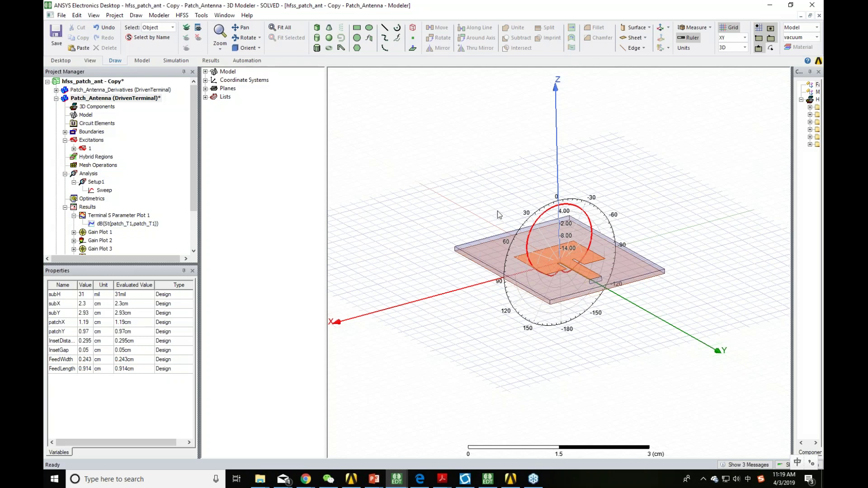
Step: Show the Mag_E1 field plot in the active view and hide it again
click(198, 28)
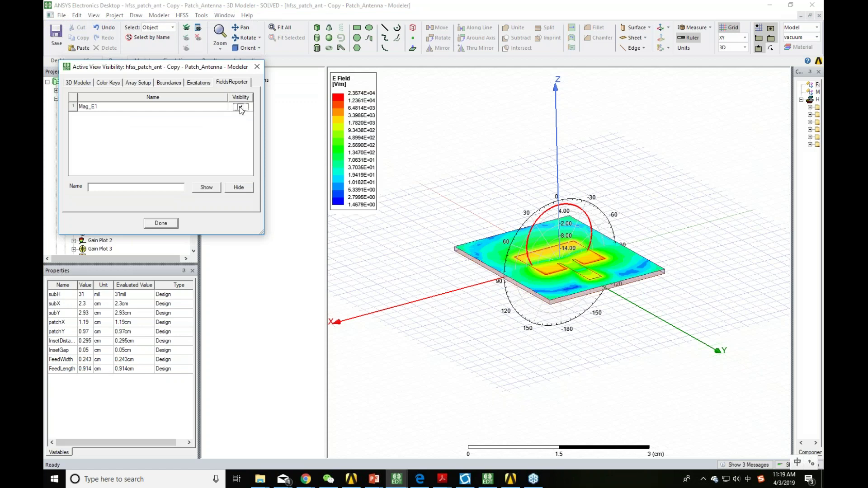
click(240, 107)
click(161, 223)
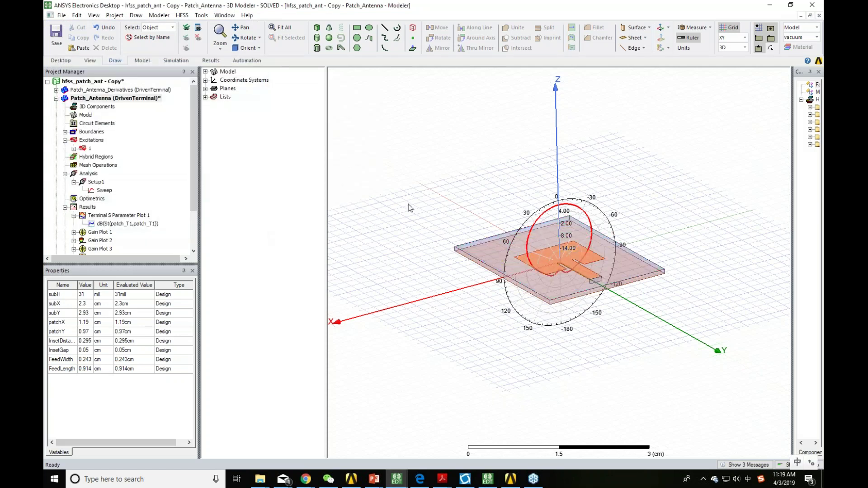
alt+drag(470, 203, 470, 222)
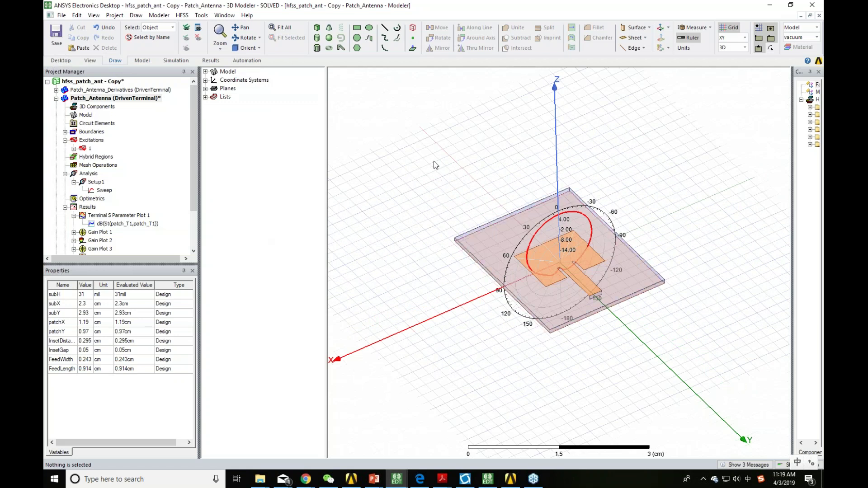
alt+drag(646, 347, 516, 194)
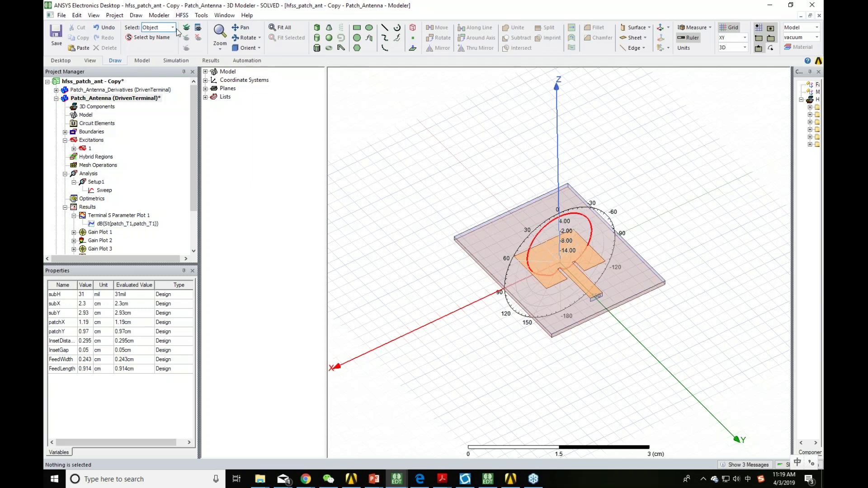
click(200, 30)
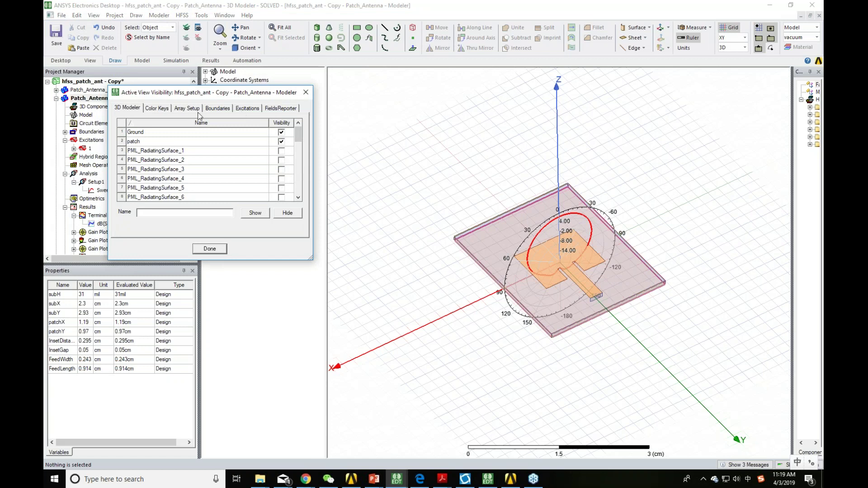
click(280, 108)
click(210, 249)
right_click(362, 181)
mouse_move(419, 372)
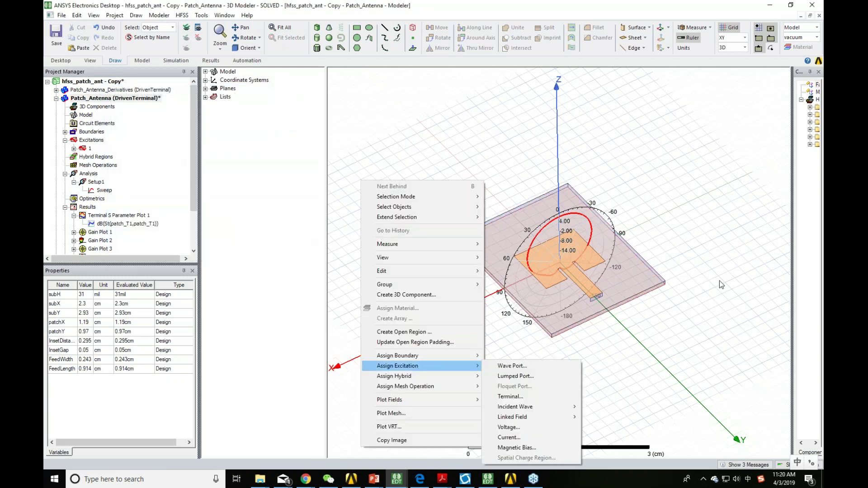
Step: Hide the Gain Plot 1 overlay so only the antenna geometry is displayed in the 3D view
scroll(195, 229, down, 2)
right_click(100, 199)
click(143, 328)
right_click(98, 182)
click(107, 337)
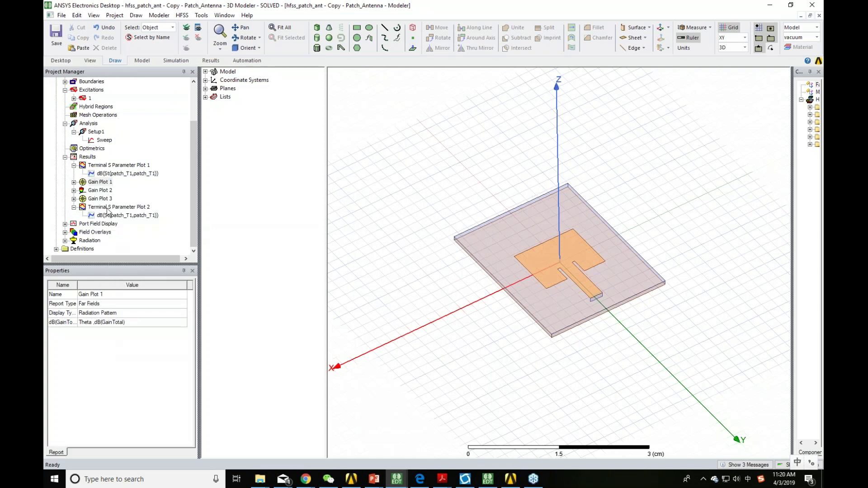
click(666, 333)
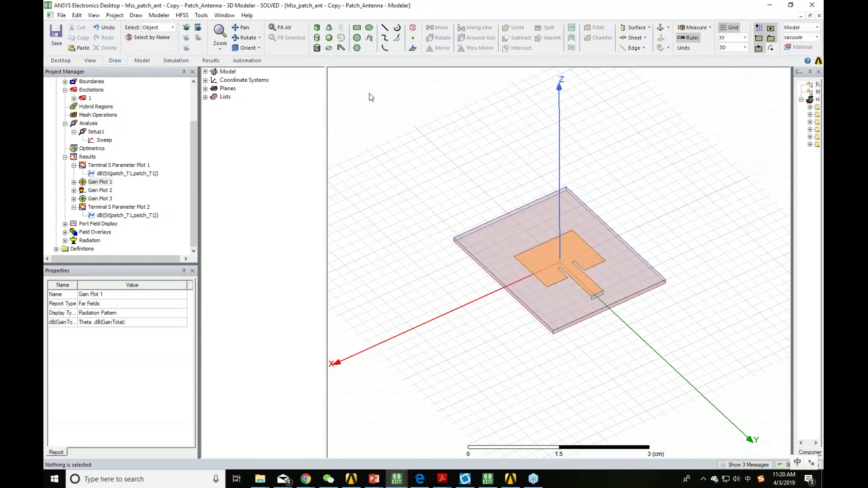
Step: Switch the modeler's selection mode from objects to faces
click(181, 16)
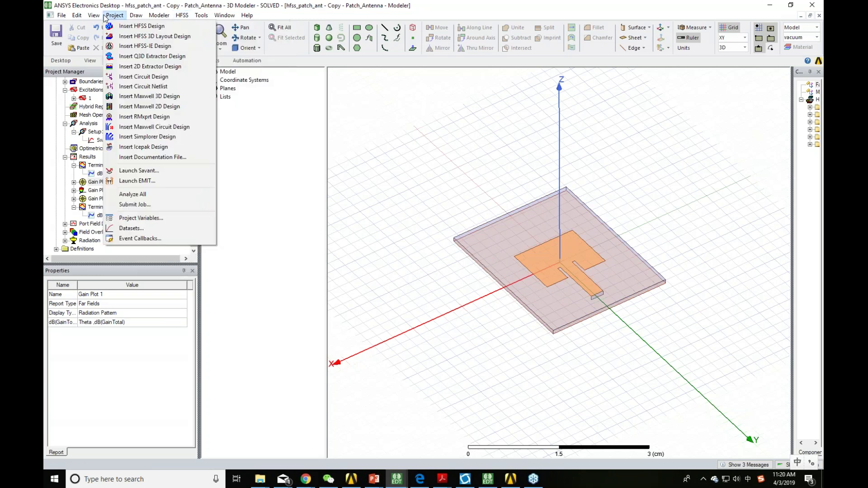
mouse_move(77, 15)
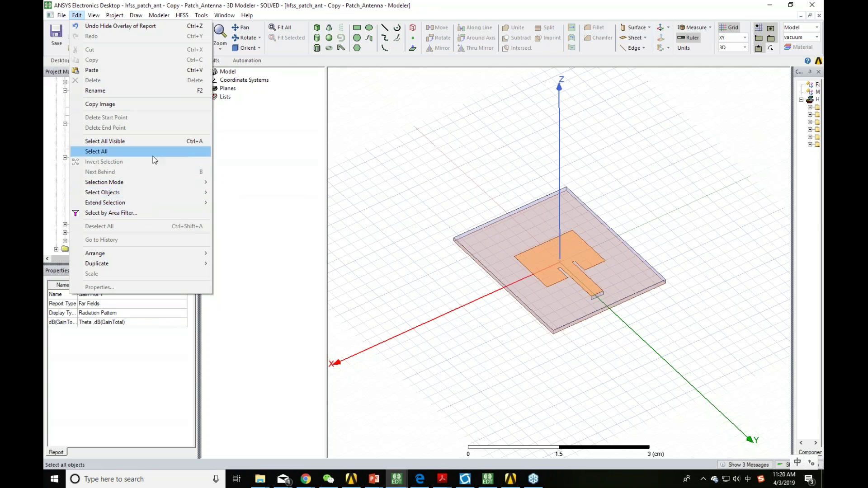
mouse_move(174, 190)
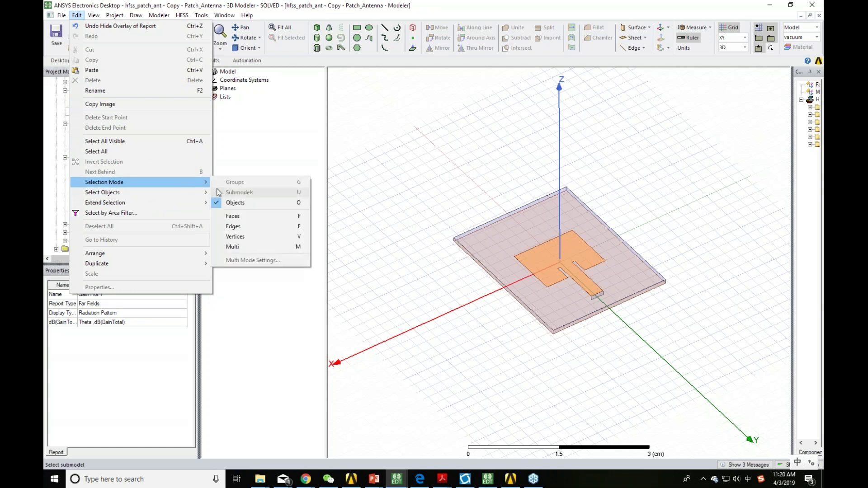
click(243, 219)
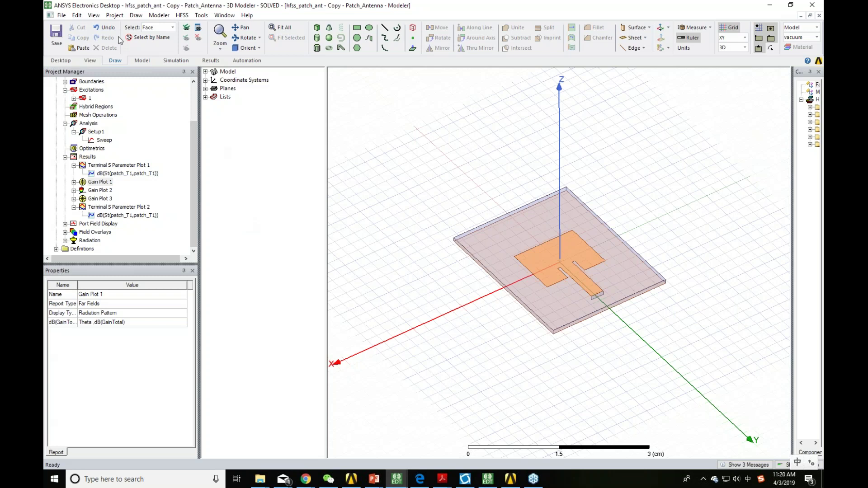
click(77, 15)
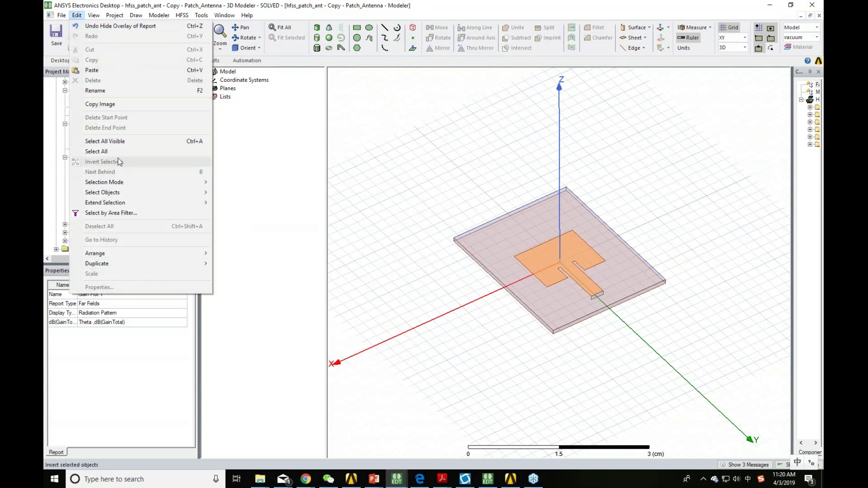
mouse_move(129, 183)
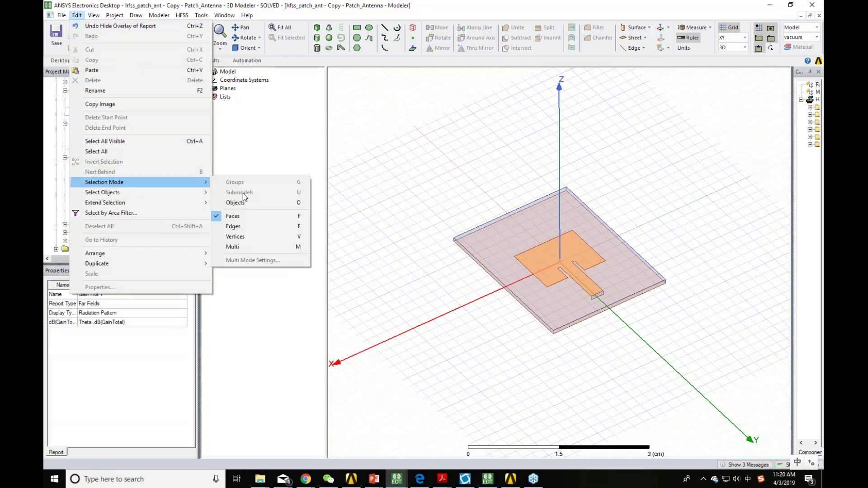
click(299, 221)
key(f)
key(shift)
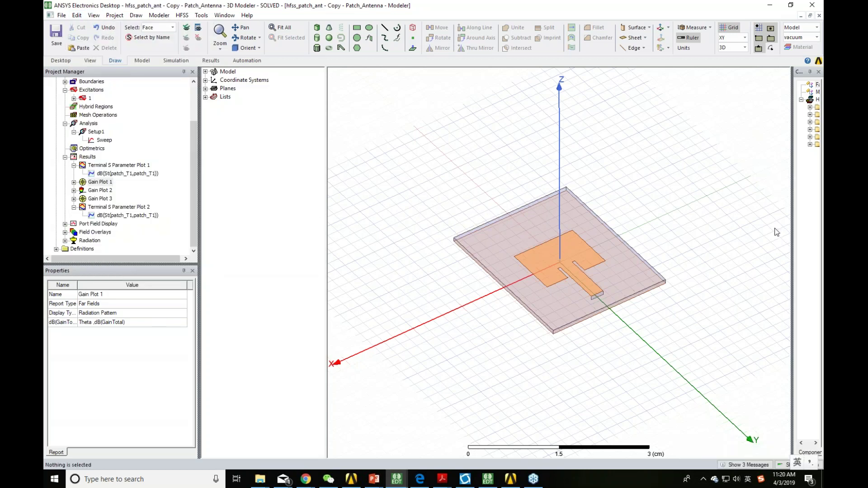
Step: Plot Mag_E on the substrate's top face using Setup1 : LastAdaptive at 10GHz and 0deg phase
click(595, 243)
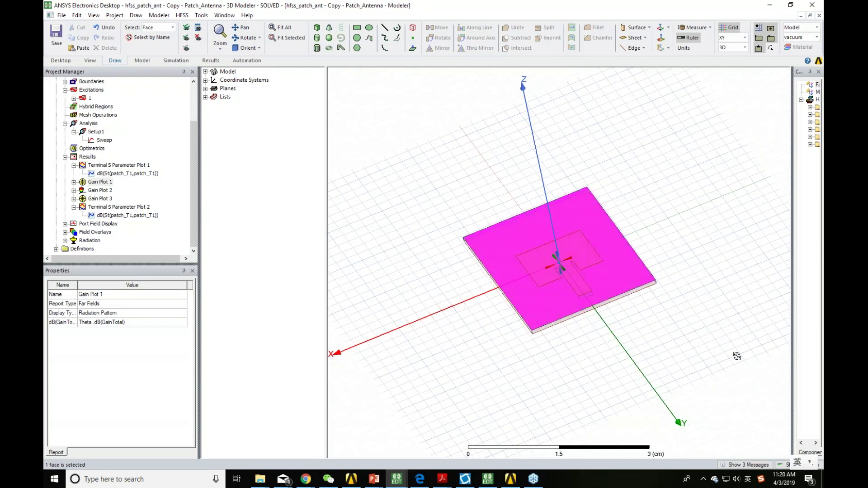
alt+drag(729, 358, 524, 223)
right_click(524, 223)
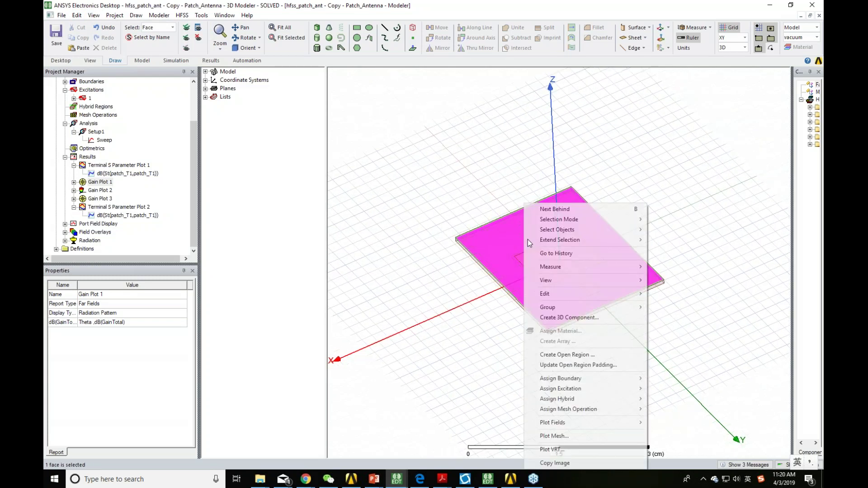
click(183, 14)
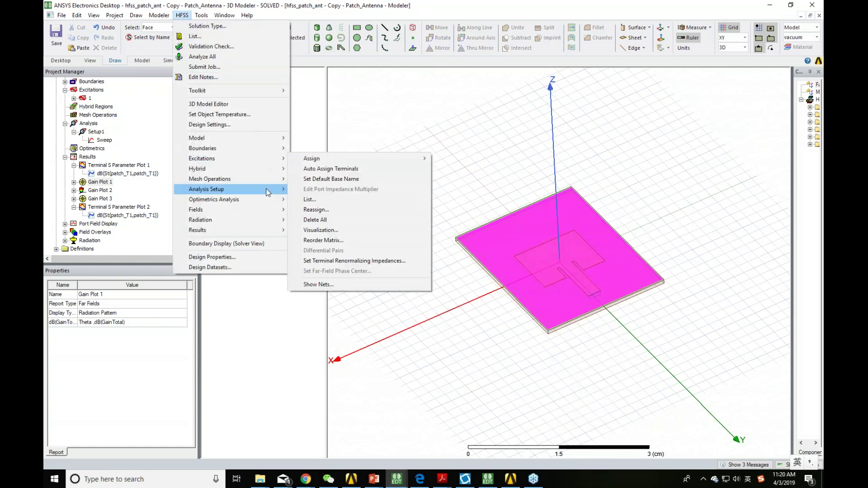
mouse_move(255, 211)
mouse_move(338, 212)
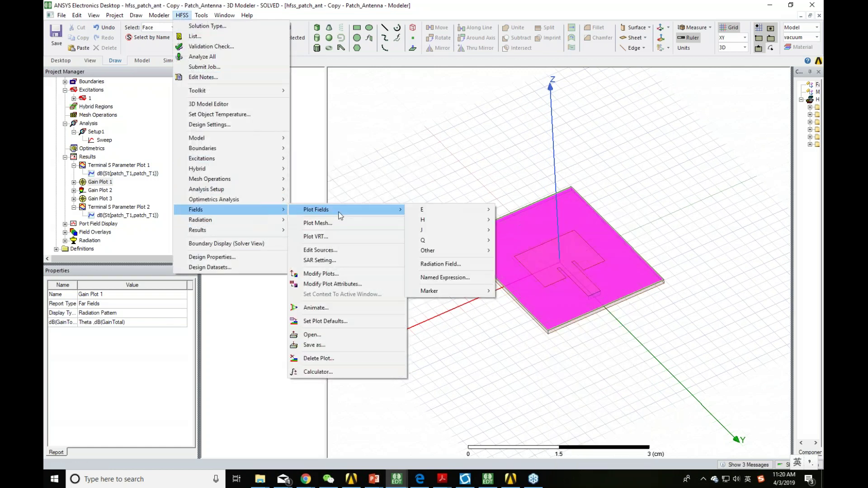
mouse_move(424, 210)
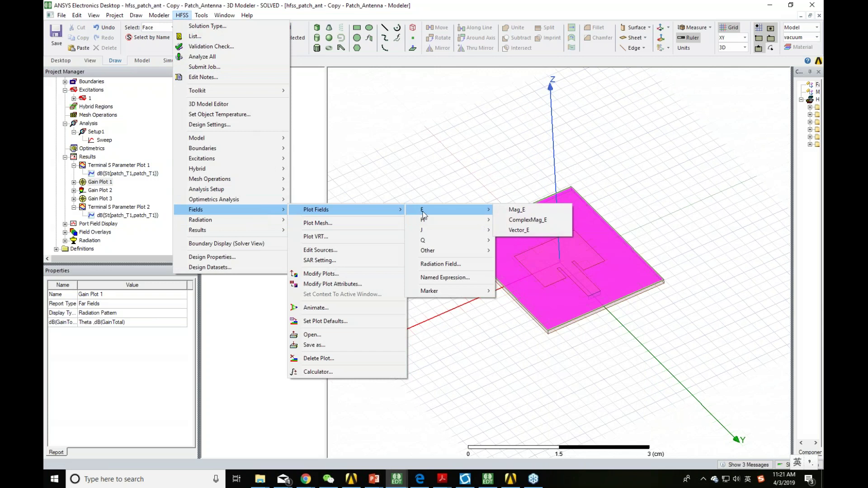
click(516, 211)
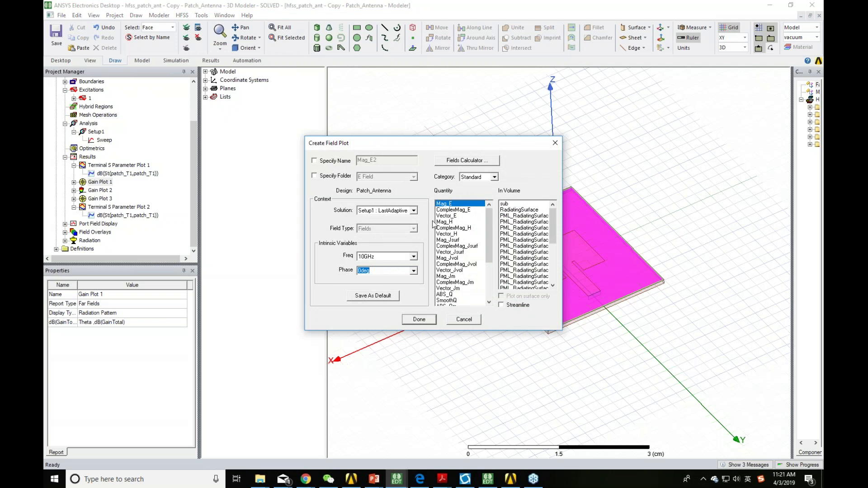
click(410, 211)
click(410, 212)
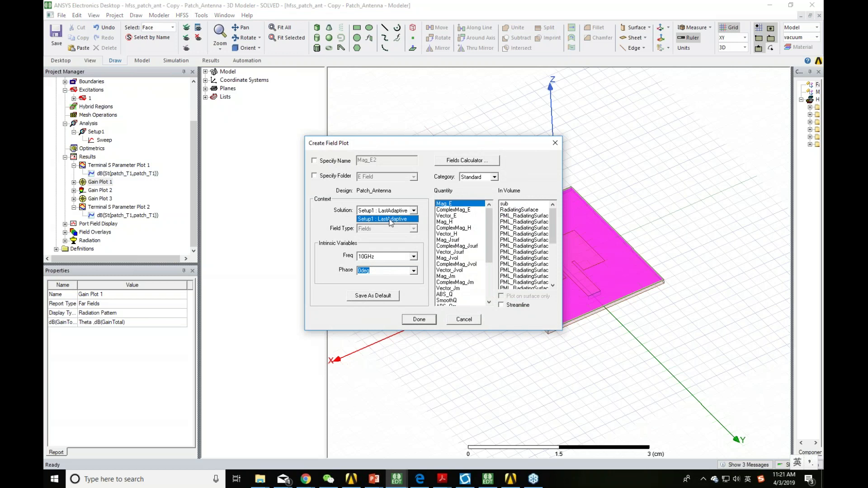
click(419, 320)
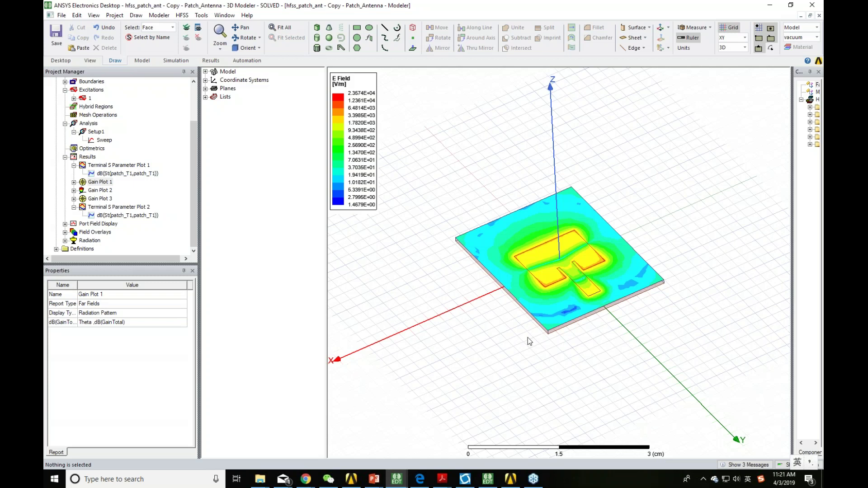
Step: Examine the color map and scale settings of the E Field legend, leaving them unmodified
double_click(359, 83)
drag(113, 28, 270, 118)
click(244, 136)
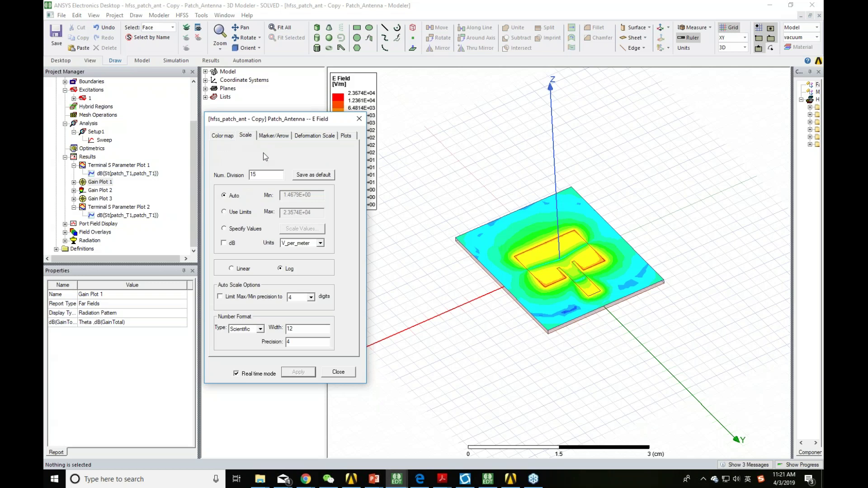
click(359, 119)
double_click(344, 81)
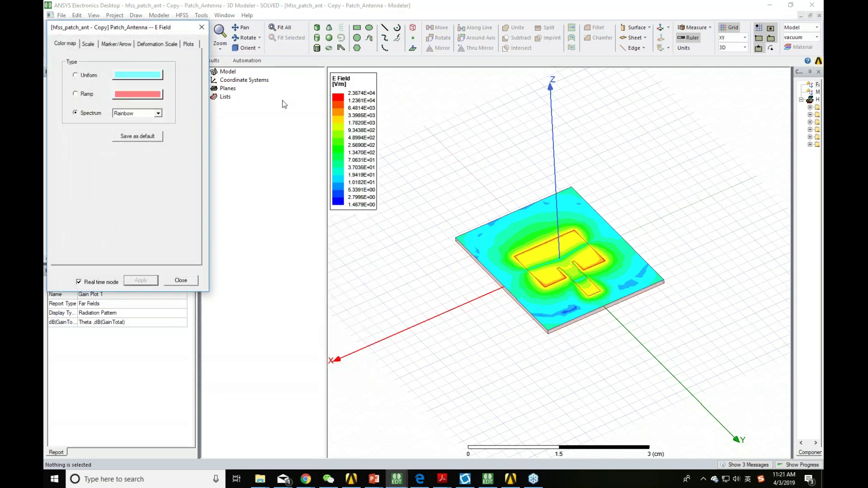
drag(155, 33, 243, 95)
click(176, 106)
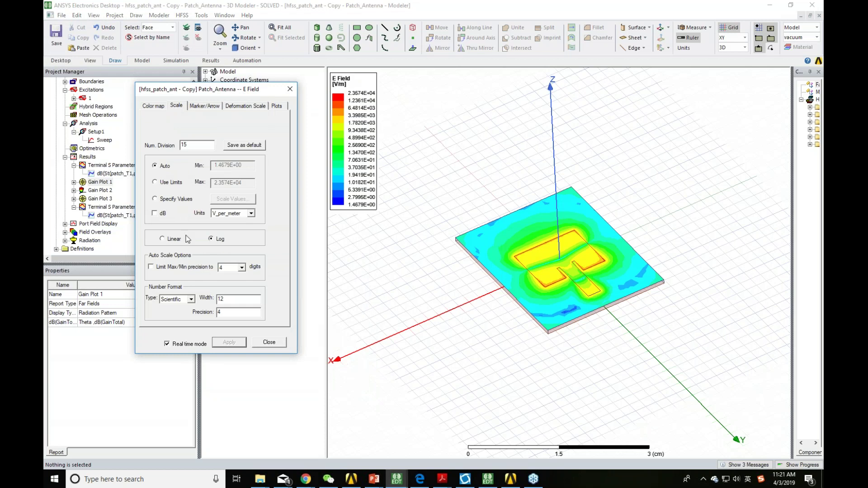
click(269, 343)
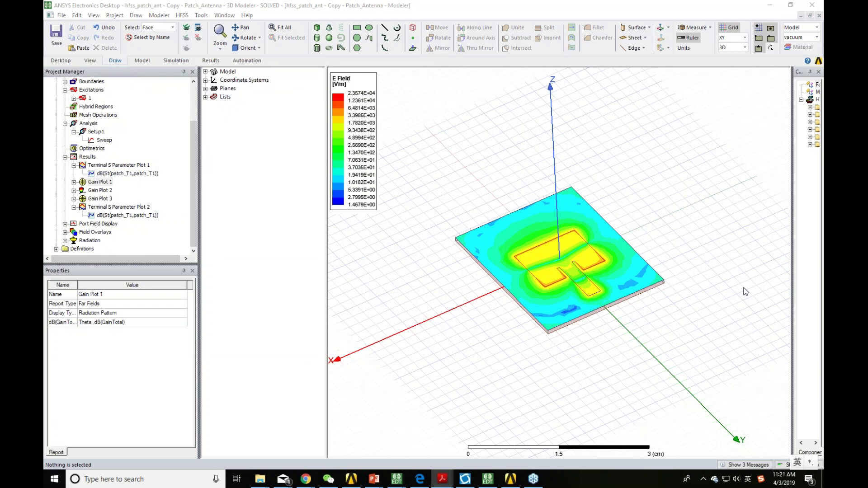
Step: Hide the Mag_E2 field plot in the active view
click(159, 16)
click(159, 15)
click(197, 27)
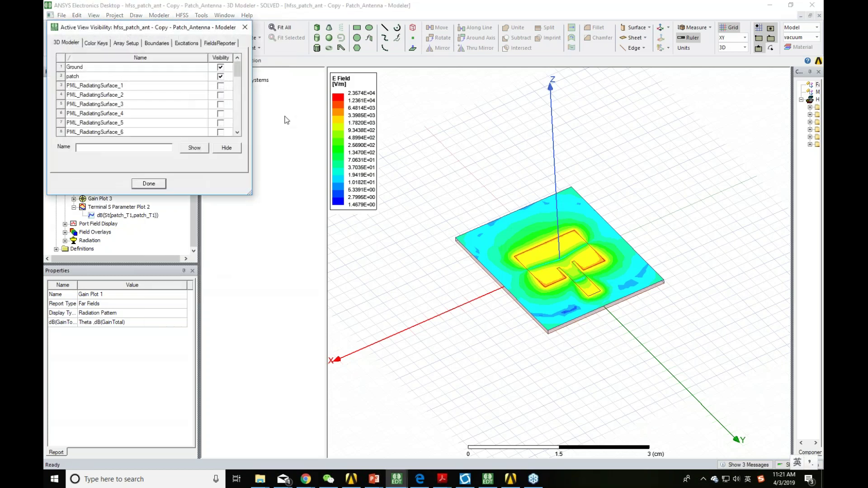
click(219, 43)
click(228, 77)
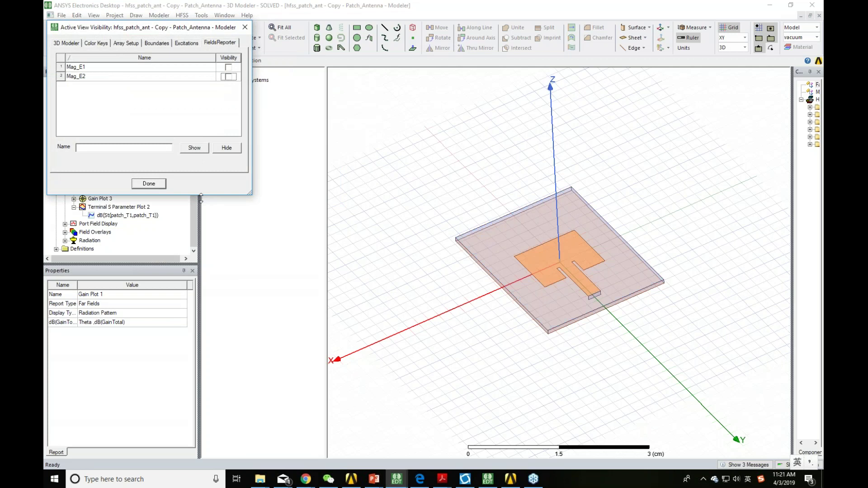
click(150, 183)
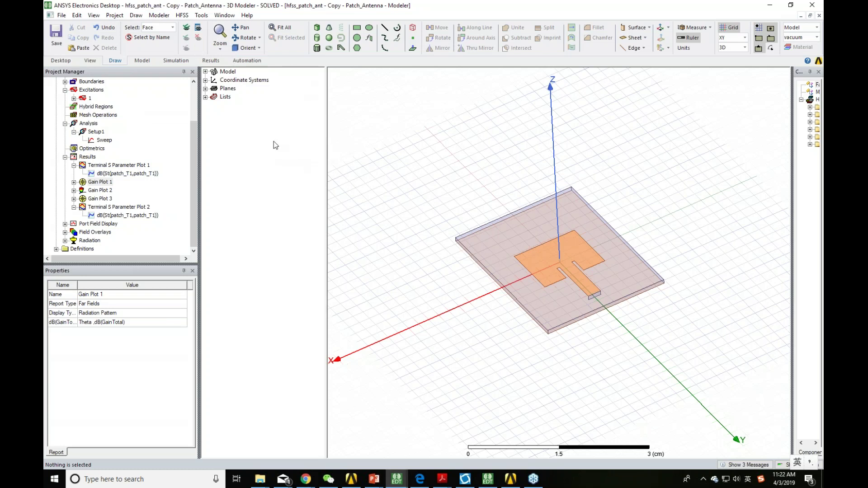
Step: Review the active view's visibility lists for model objects, color keys, arrays, boundaries, excitations and field plots
click(197, 29)
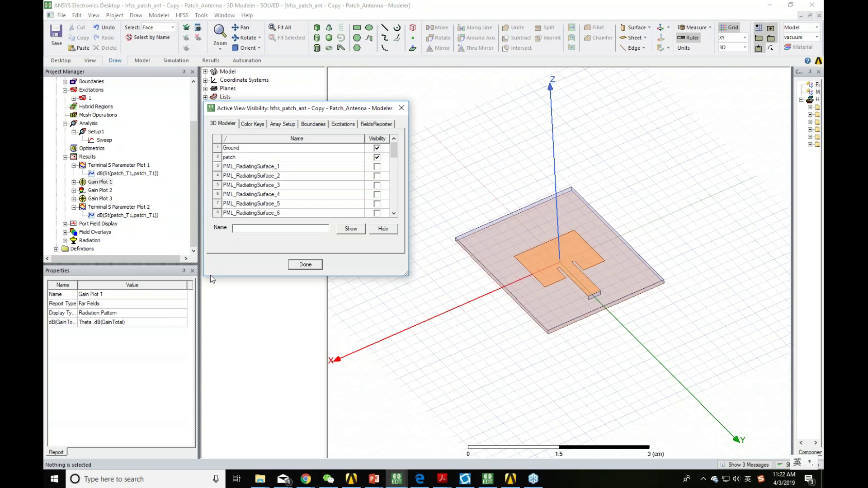
mouse_move(392, 151)
mouse_down()
mouse_move(397, 212)
mouse_move(394, 149)
mouse_up()
click(253, 124)
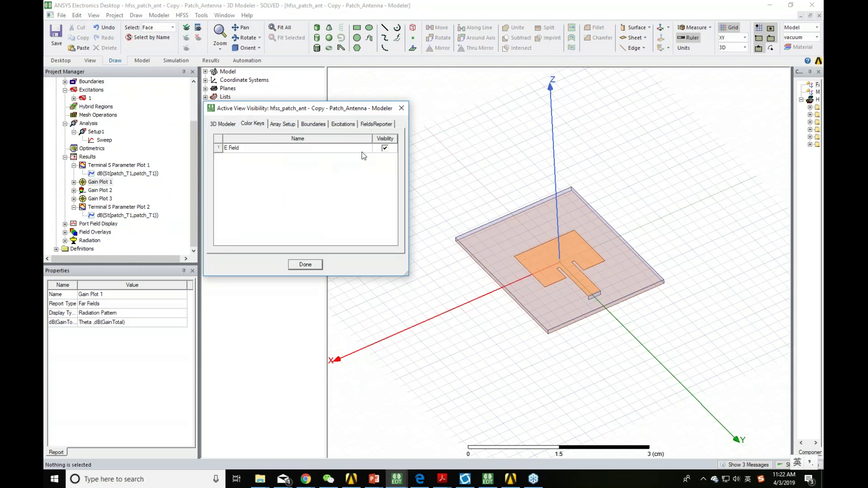
click(283, 124)
click(312, 125)
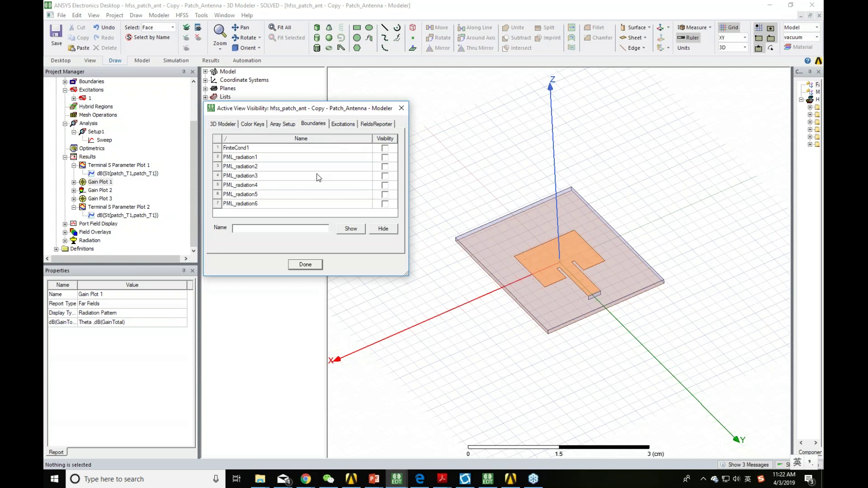
click(343, 125)
click(376, 124)
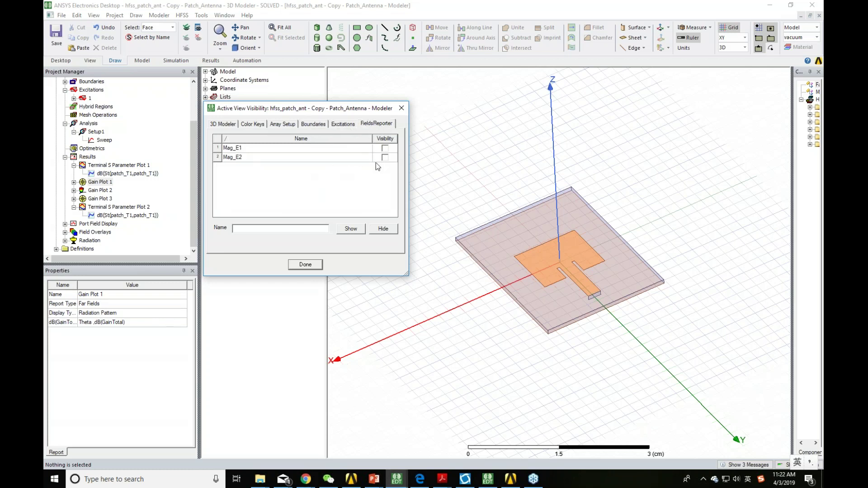
click(305, 267)
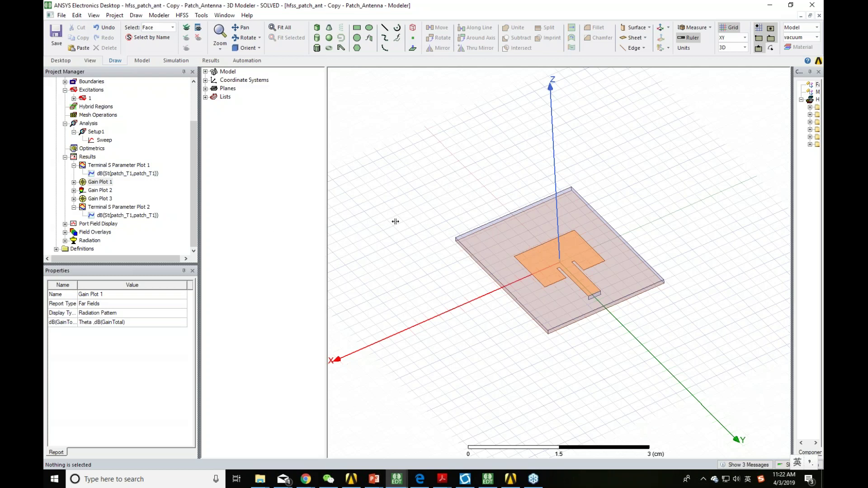
Step: Insert an infinite sphere far-field setup with Phi from 0 to 90 deg in 90 deg steps
click(181, 14)
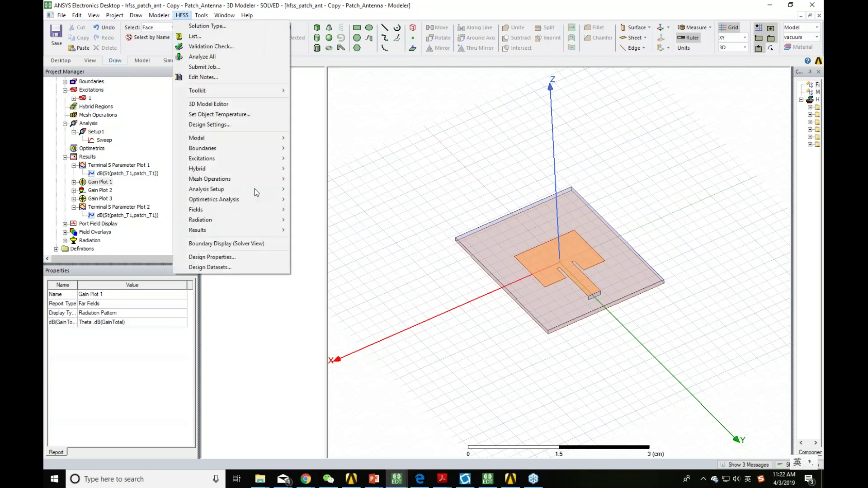
mouse_move(246, 219)
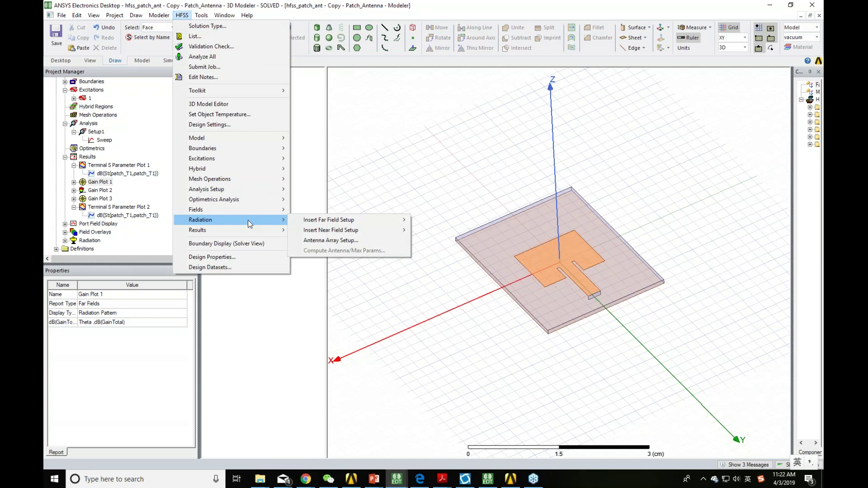
mouse_move(375, 220)
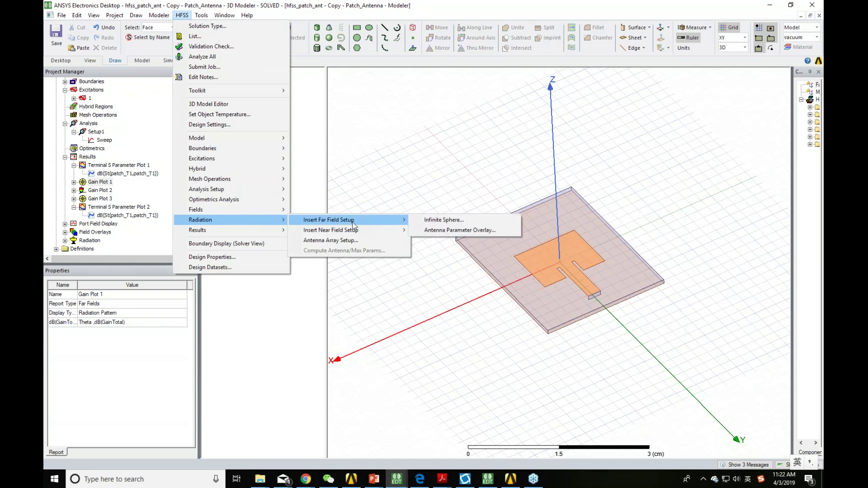
click(448, 224)
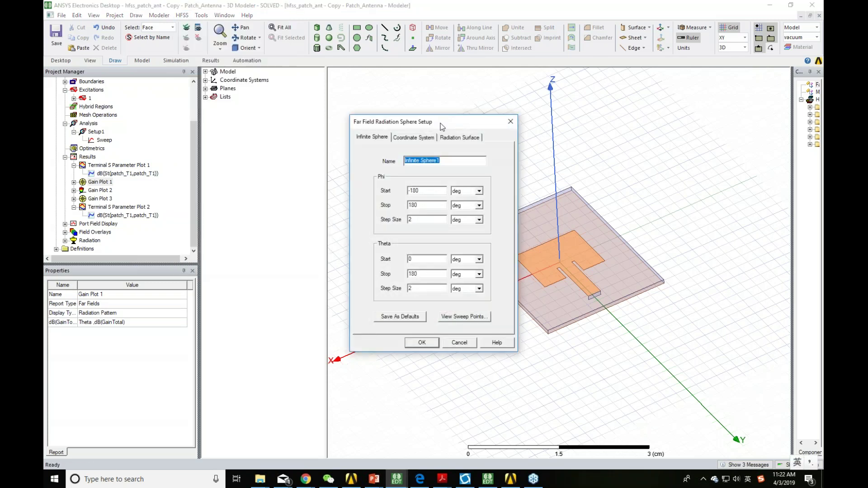
drag(440, 125, 392, 111)
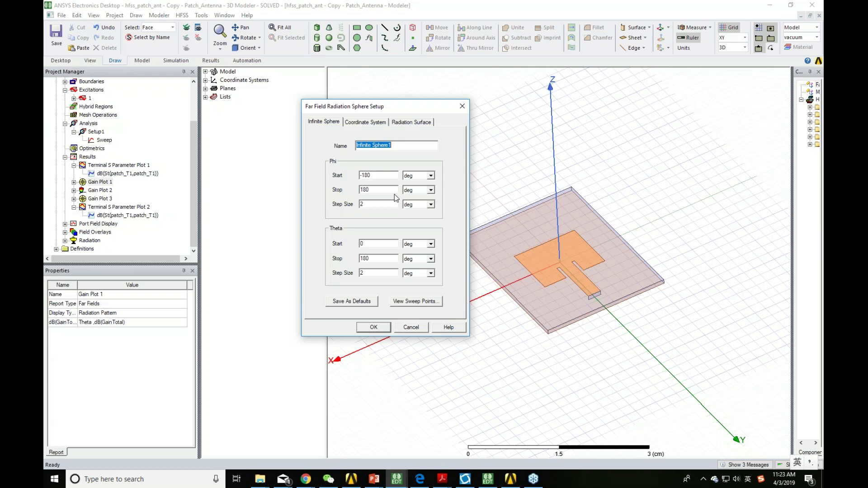
double_click(379, 176)
key(BackSpace)
text(0)
key(Tab)
key(Tab)
text(90)
key(Tab)
key(Tab)
text(90)
key(Tab)
key(Tab)
key(Tab)
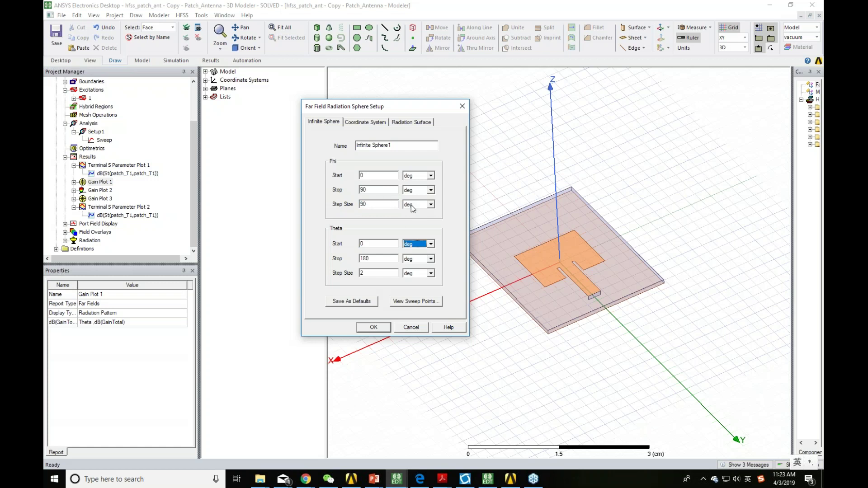
Step: Set the infinite sphere's Theta start to -180 deg and create the far-field setup
click(387, 244)
text(-18)
key(Tab)
key(Tab)
key(Tab)
key(Tab)
key(Tab)
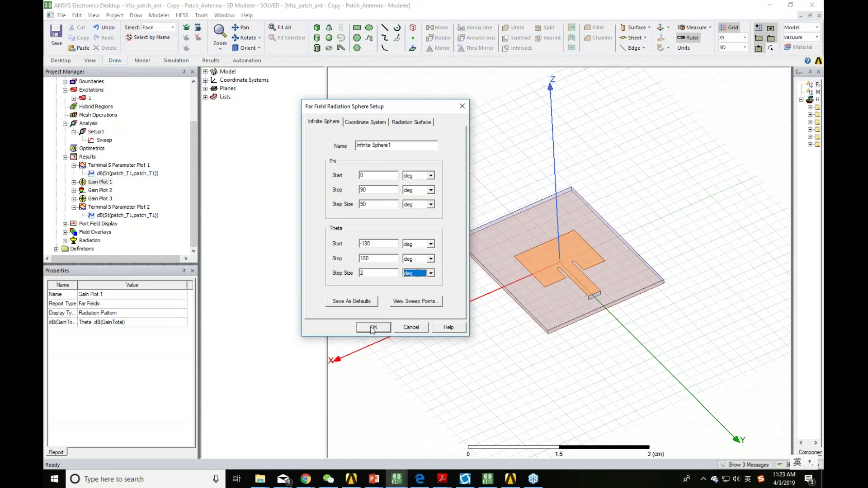
click(378, 324)
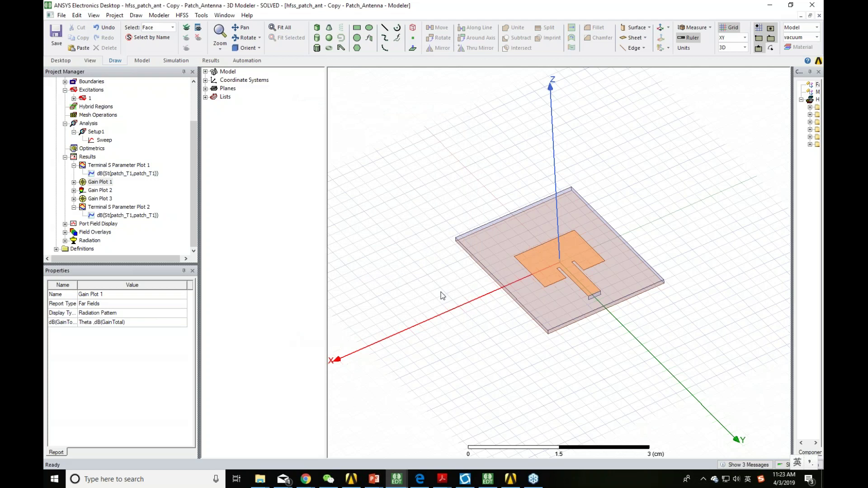
Step: Create a far-field radiation pattern report of dB(GainTotal) versus Theta, using Setup1 : LastAdaptive and the Infinite Sphere1 geometry
alt+drag(443, 296, 668, 353)
alt+drag(629, 333, 641, 272)
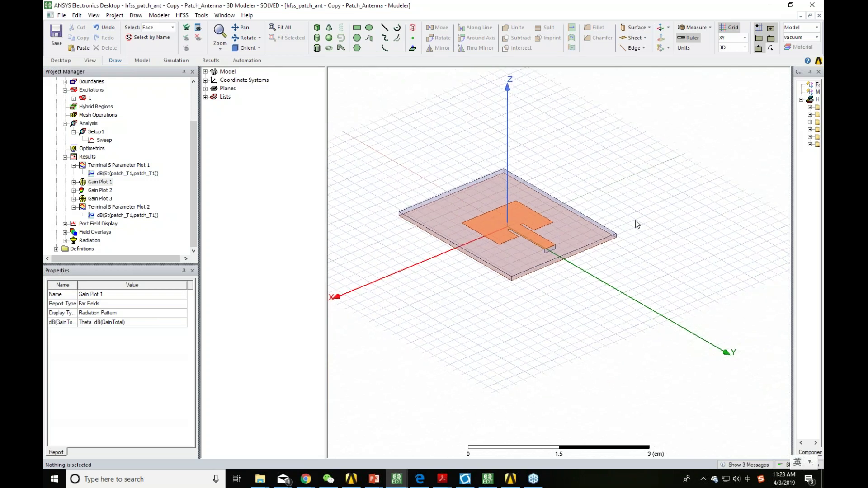
click(182, 15)
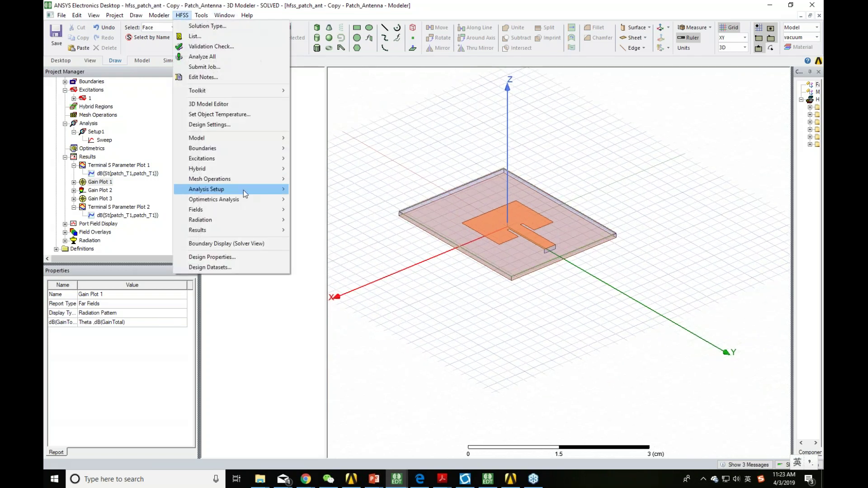
mouse_move(235, 230)
mouse_move(331, 197)
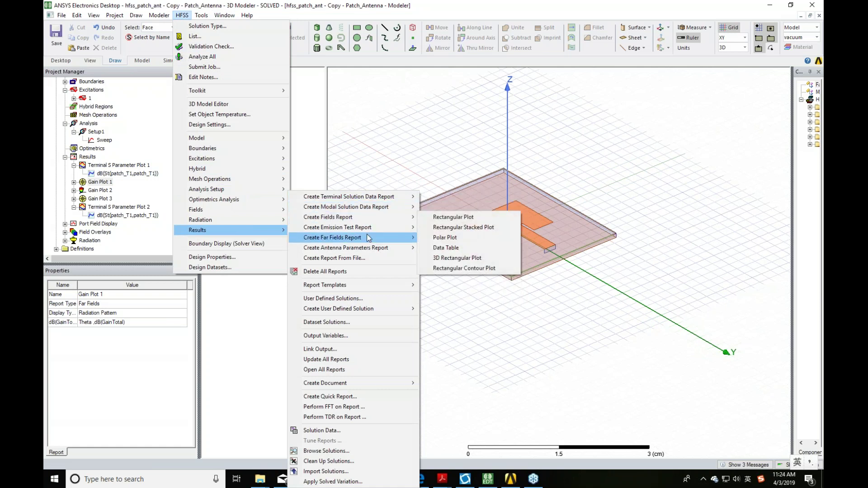
mouse_move(369, 239)
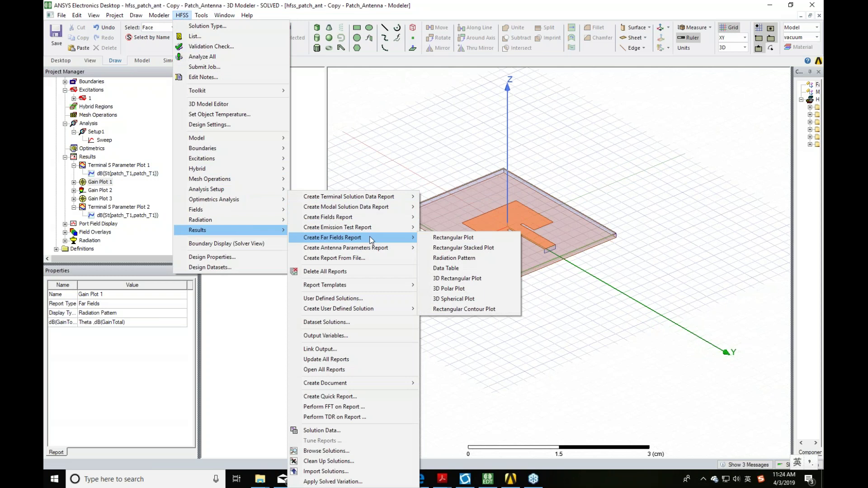
click(465, 259)
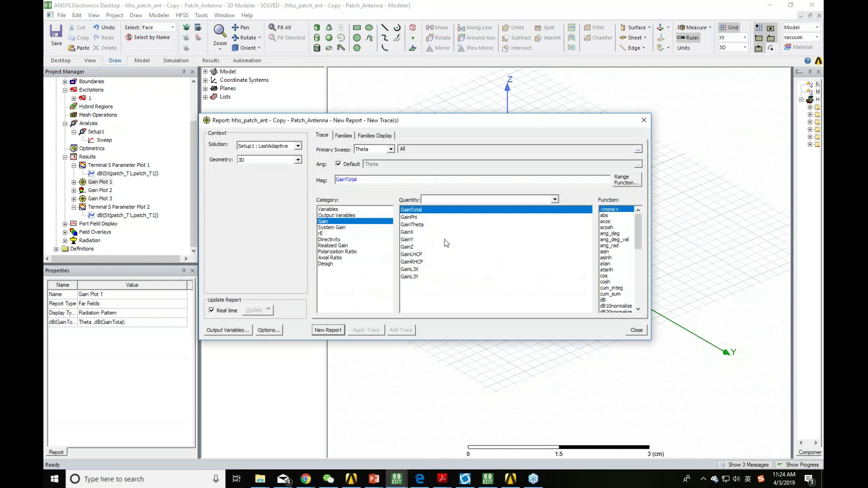
click(286, 162)
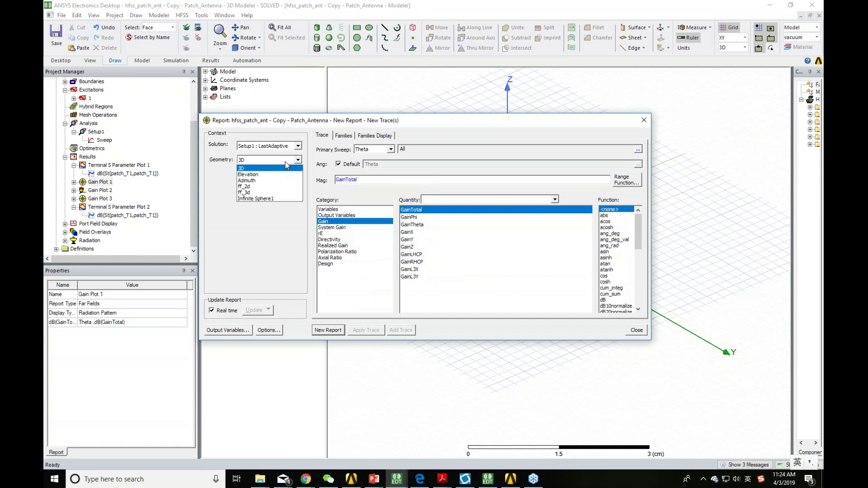
click(256, 199)
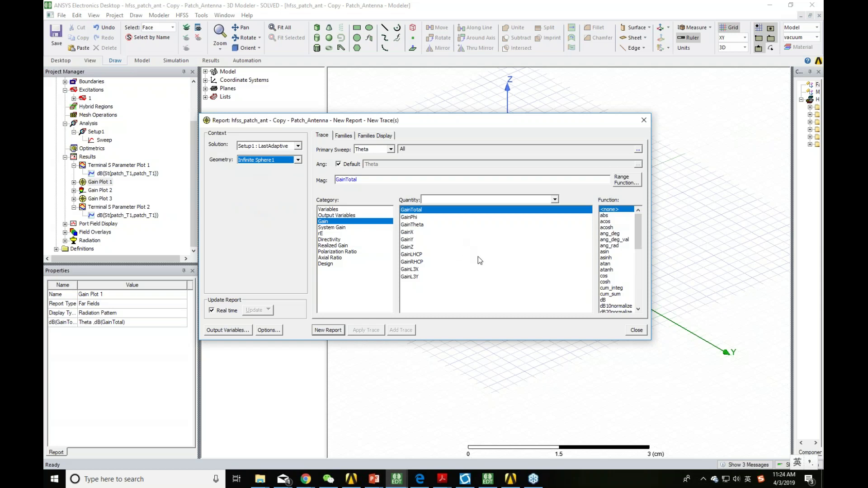
click(605, 299)
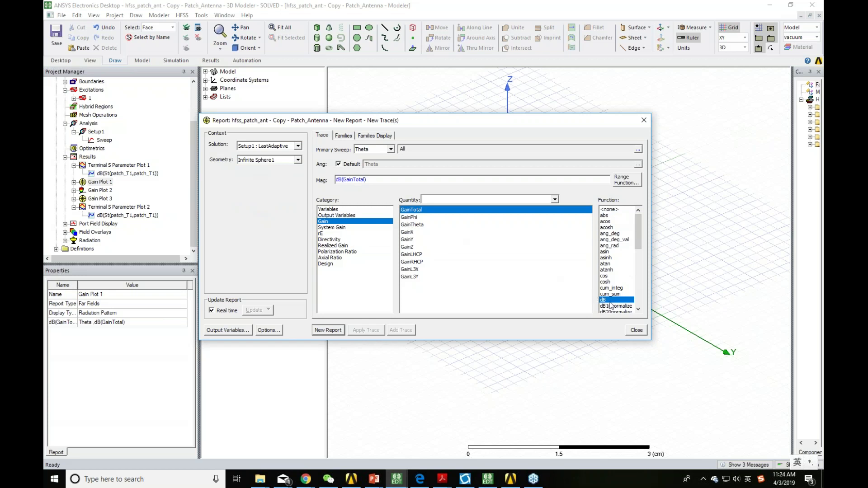
click(327, 330)
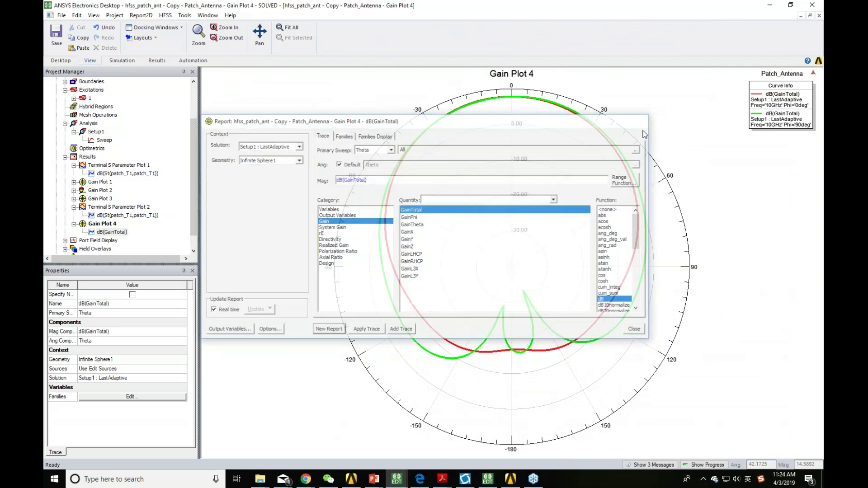
click(637, 330)
click(628, 296)
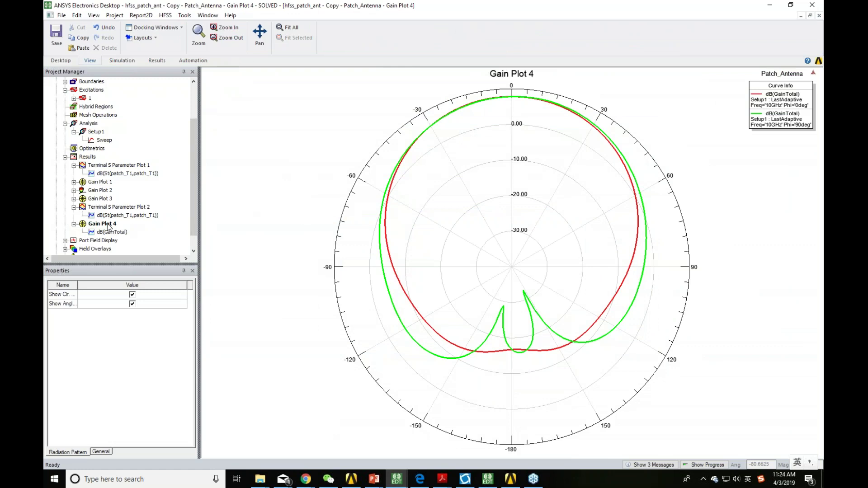
Step: Return to the Patch_Antenna 3D model and overlay Gain Plot 3 on the antenna geometry
right_click(107, 224)
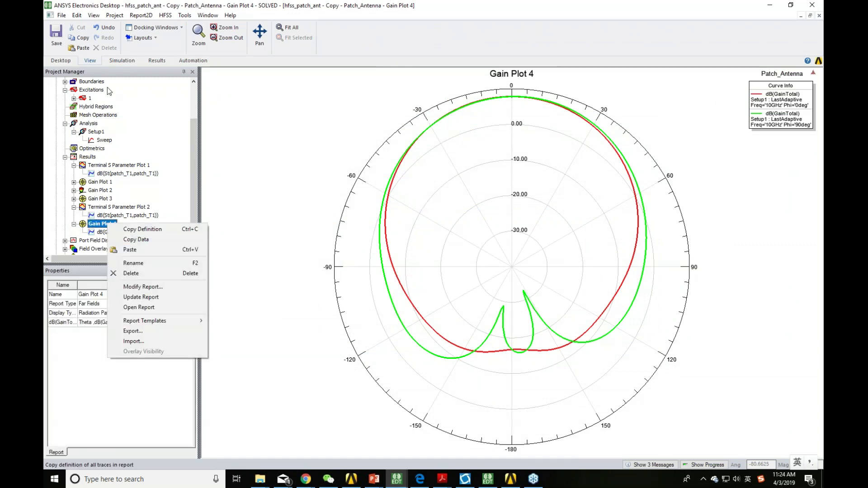
click(193, 97)
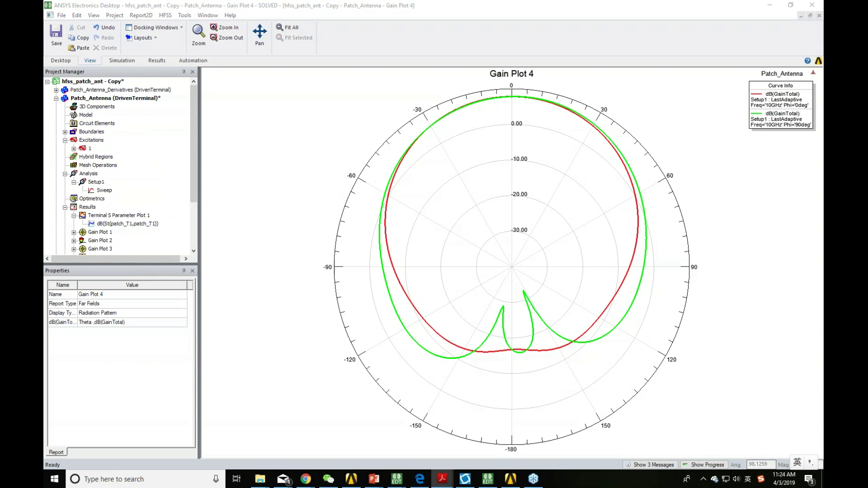
drag(193, 145, 151, 154)
double_click(96, 98)
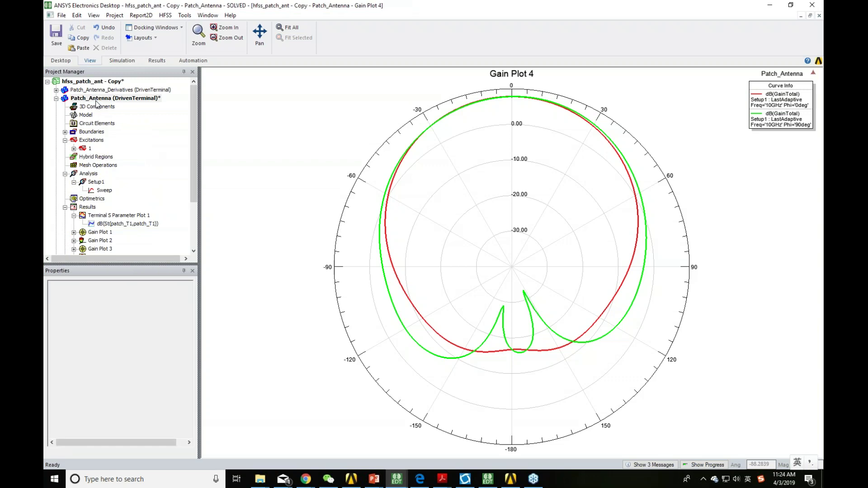
scroll(125, 225, down, 3)
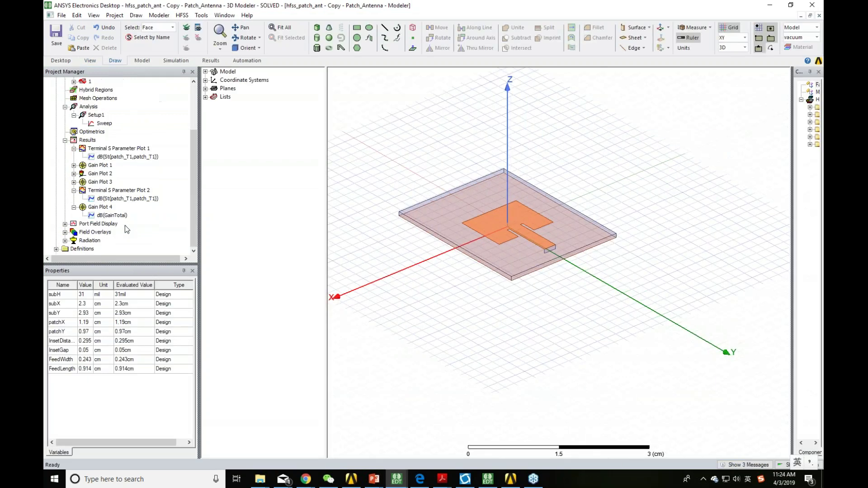
right_click(98, 182)
click(133, 311)
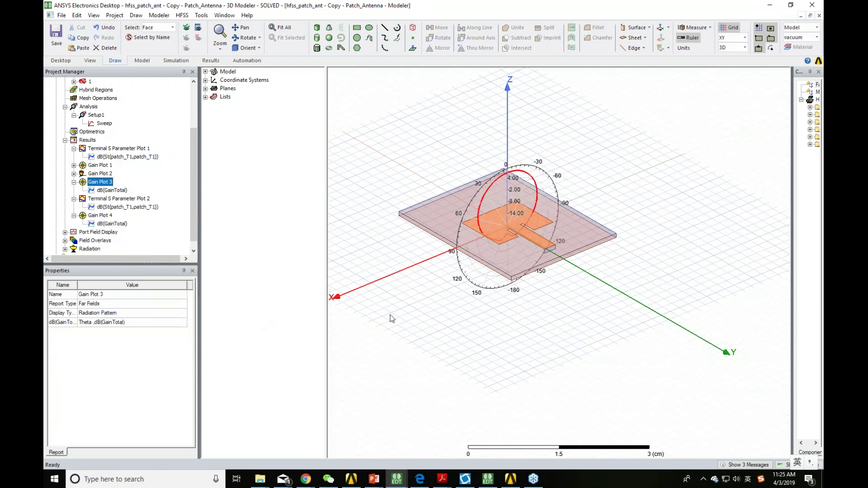
Step: Remove the Gain Plot 3 overlay from the antenna geometry in the Patch_Antenna 3D model
alt+drag(511, 346, 489, 348)
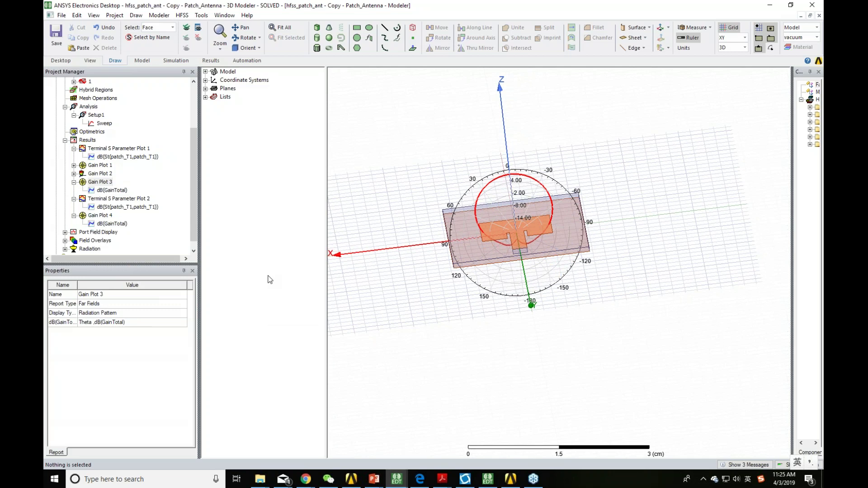
click(442, 478)
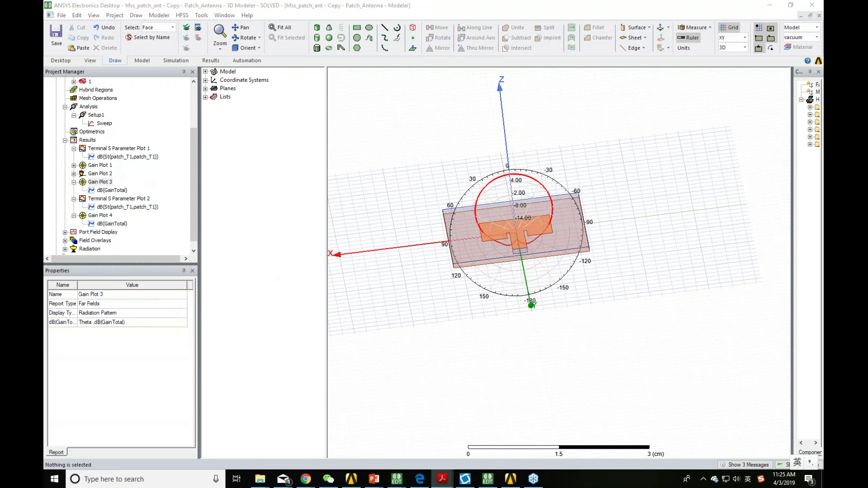
alt+drag(552, 368, 508, 354)
right_click(96, 182)
click(134, 314)
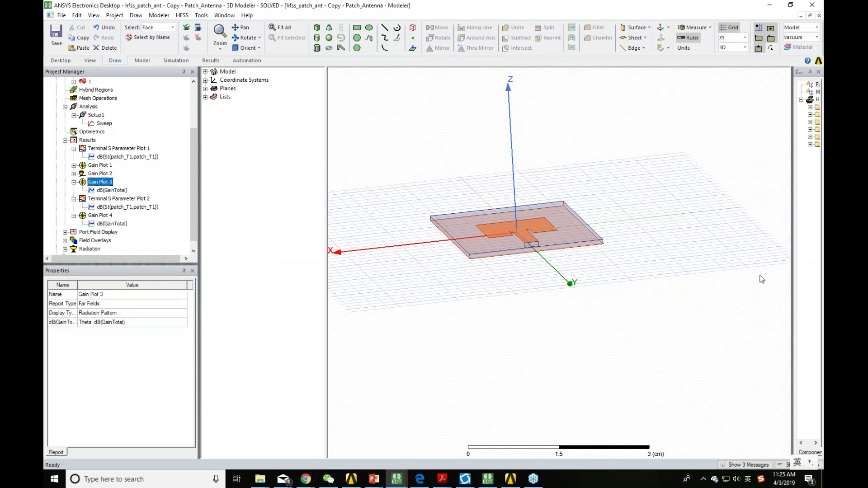
Step: Insert a second infinite sphere far-field setup with Phi stopping at 360 deg in 5 deg steps, keeping the default Theta range
drag(434, 333, 461, 352)
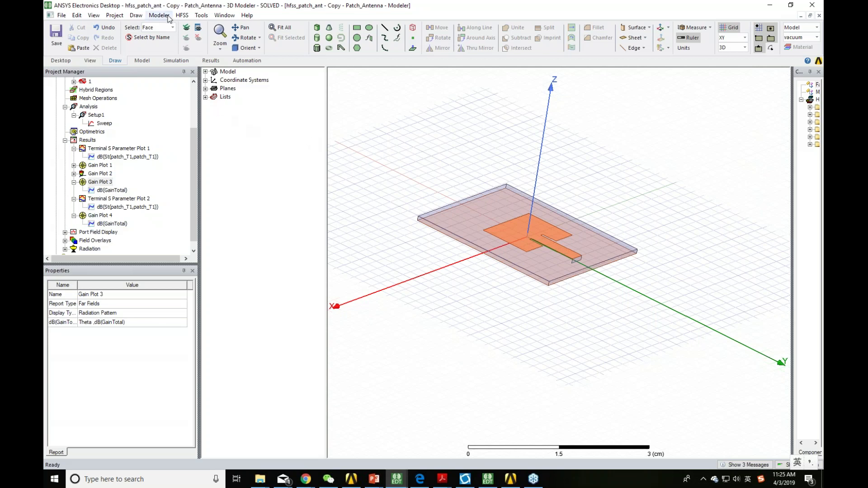
click(182, 15)
mouse_move(267, 209)
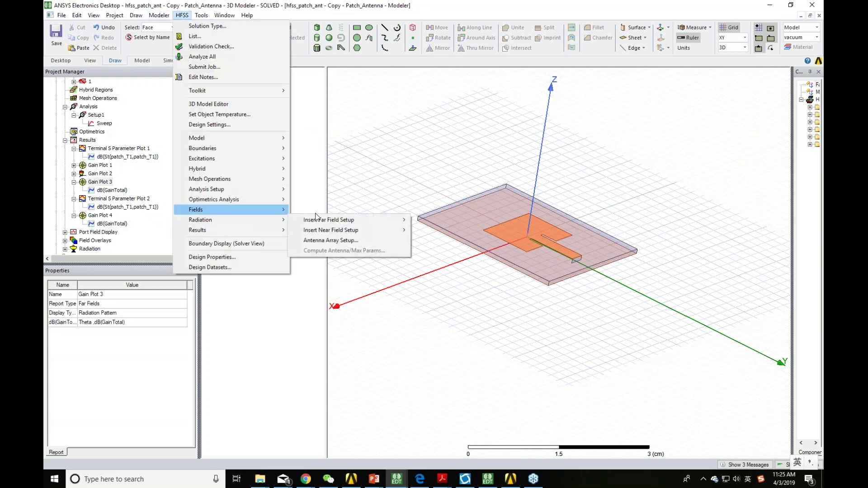
mouse_move(334, 223)
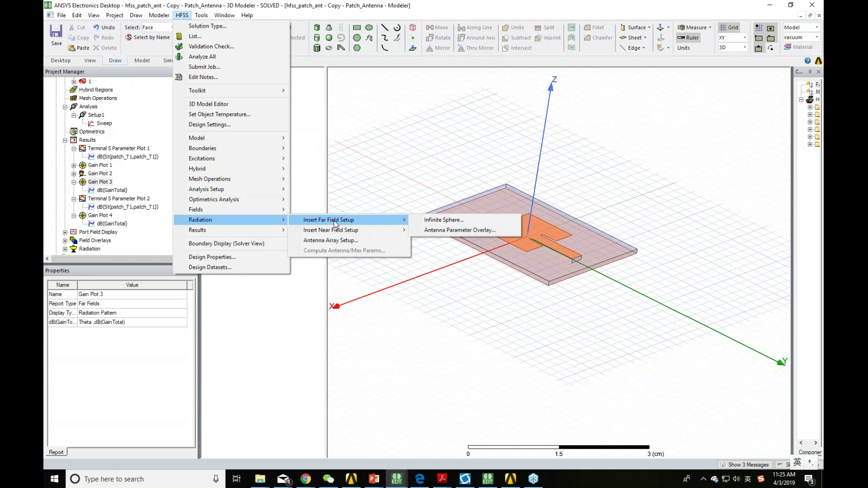
click(451, 224)
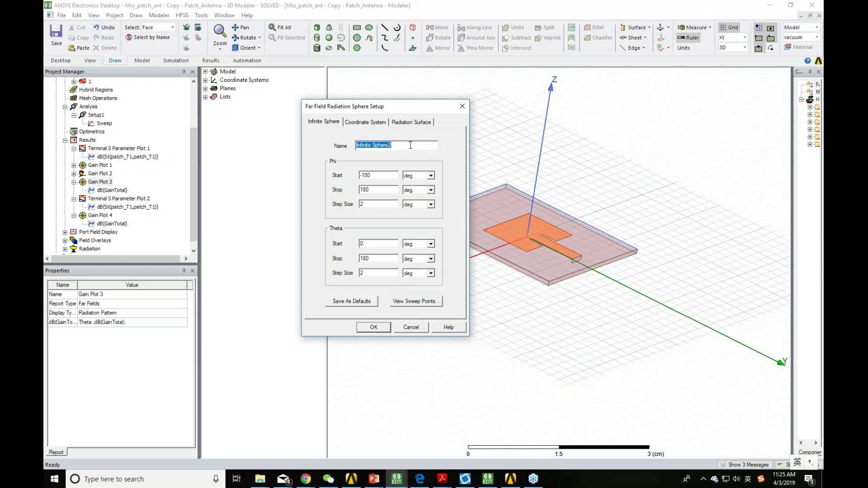
double_click(384, 176)
text(-10)
key(Tab)
text(360)
key(Tab)
key(Tab)
text(5)
key(Tab)
key(Tab)
key(Tab)
key(Tab)
key(Tab)
key(Tab)
click(383, 328)
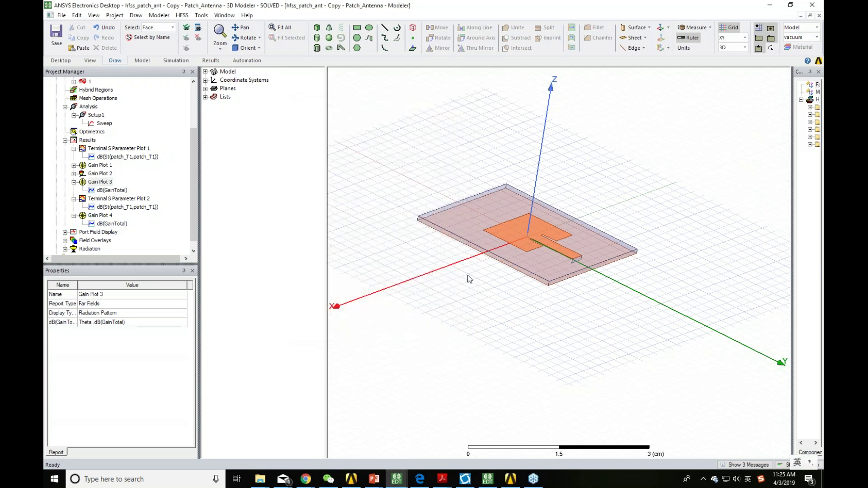
click(181, 15)
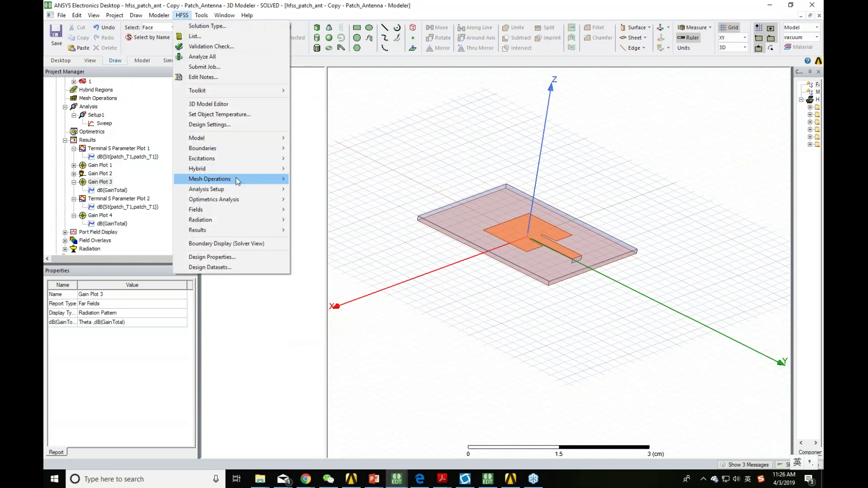
mouse_move(229, 231)
mouse_move(364, 218)
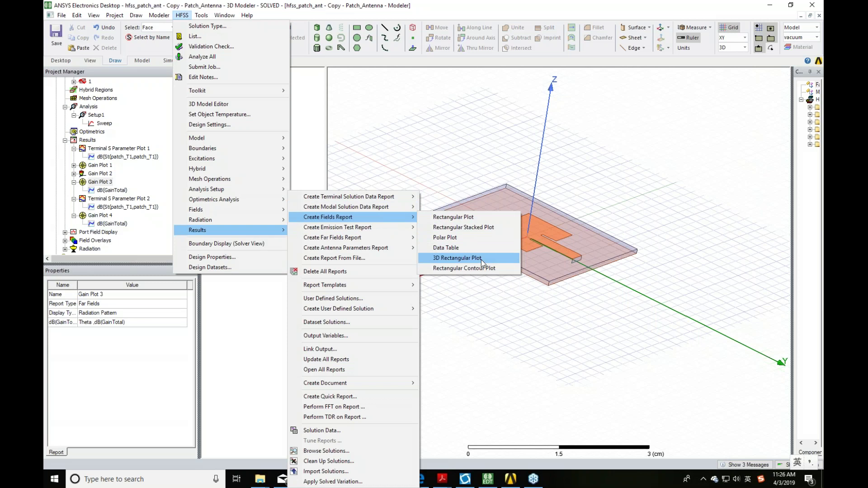
click(440, 238)
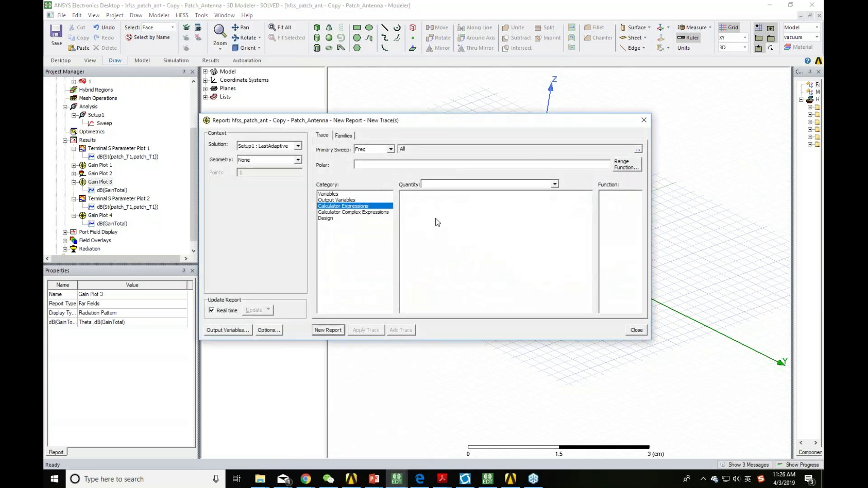
click(296, 160)
click(286, 167)
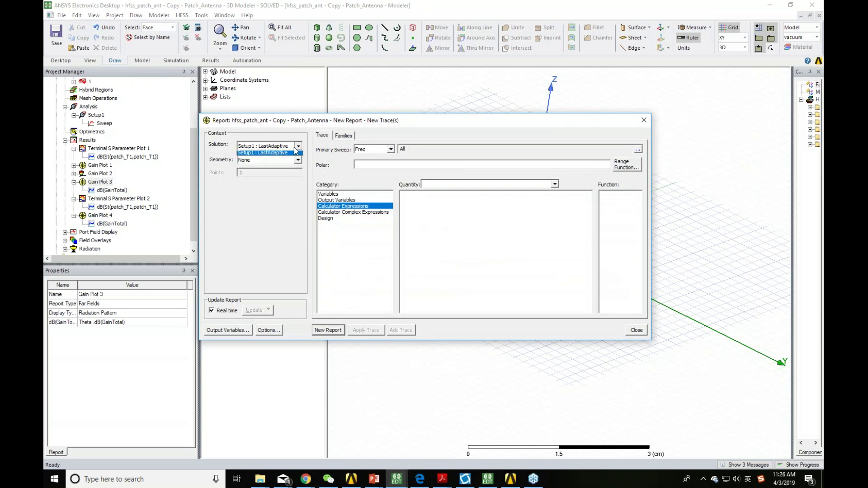
click(684, 178)
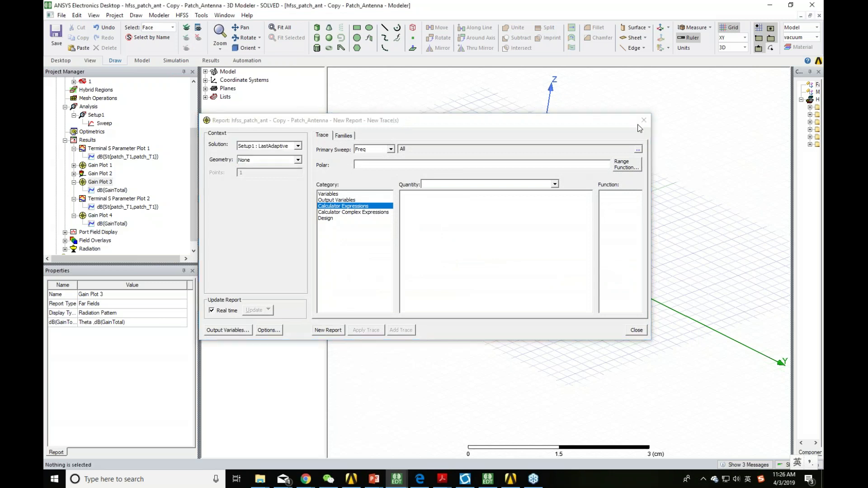
click(643, 120)
click(181, 16)
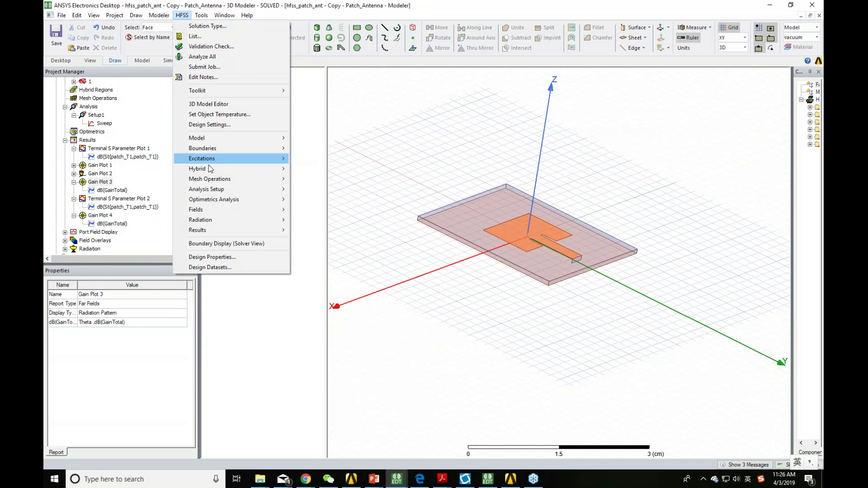
mouse_move(218, 211)
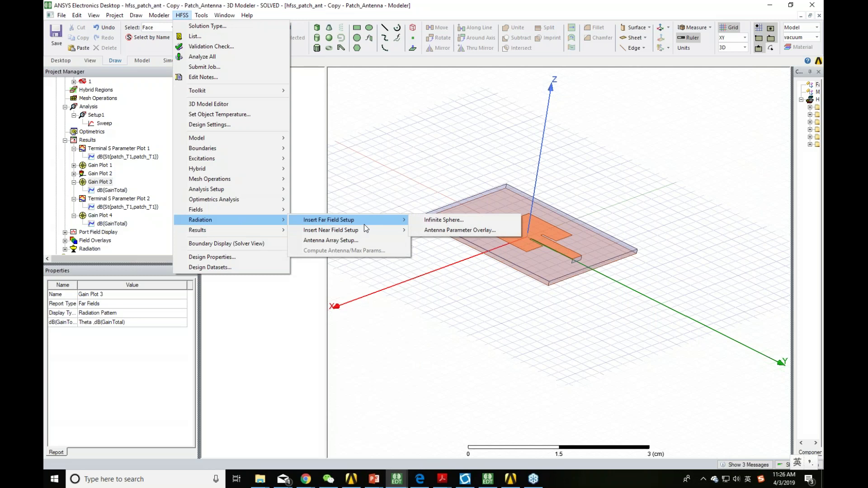
click(448, 220)
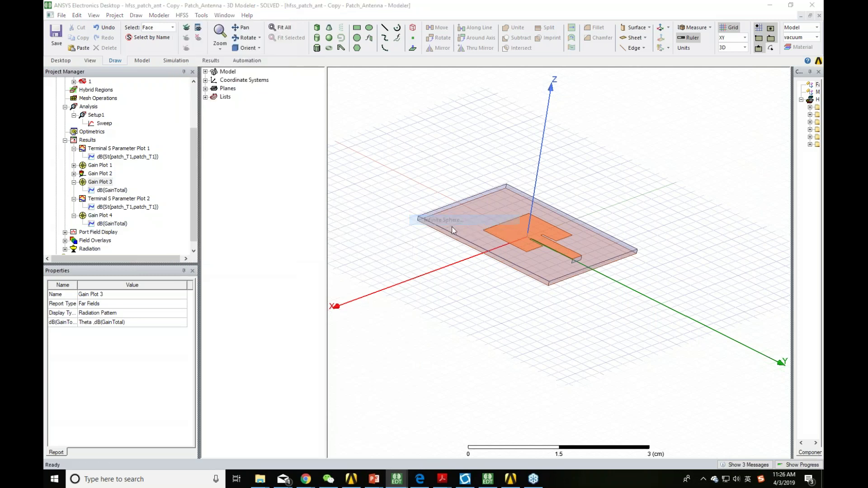
click(459, 109)
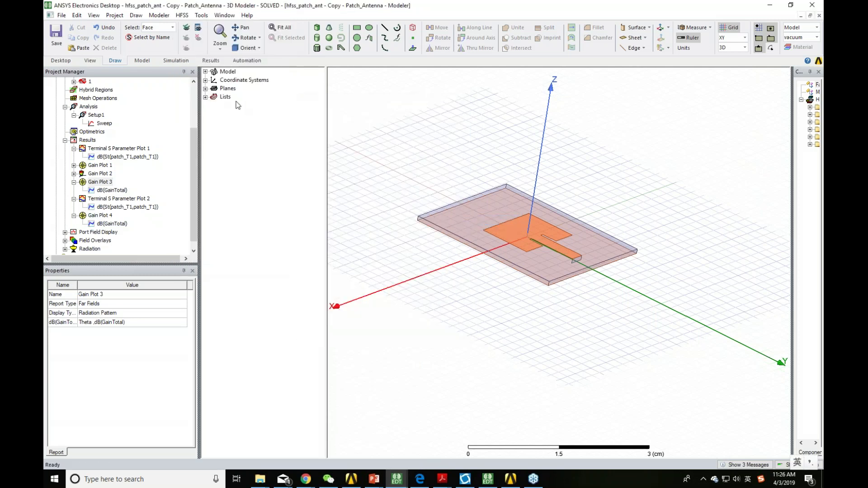
Step: Create a far-field 3D polar plot of dB(GainTotal) over Phi and Theta, using Setup1 : LastAdaptive and the Infinite Sphere2 geometry
click(183, 15)
mouse_move(231, 231)
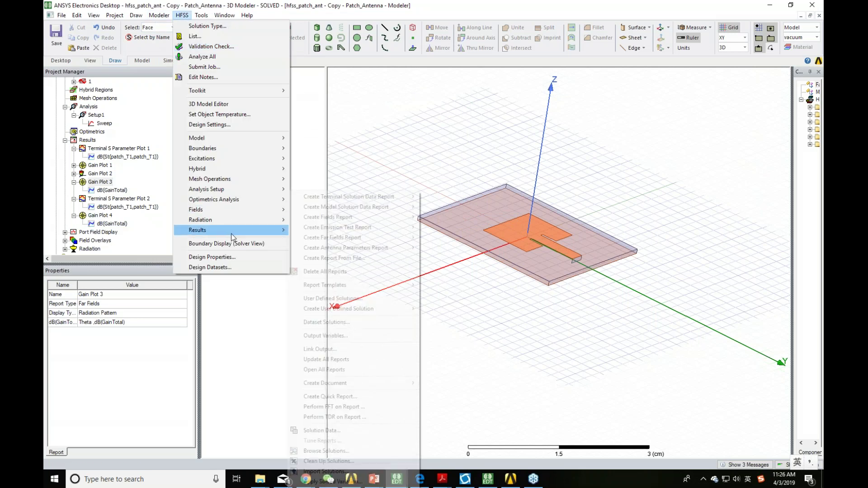
mouse_move(374, 239)
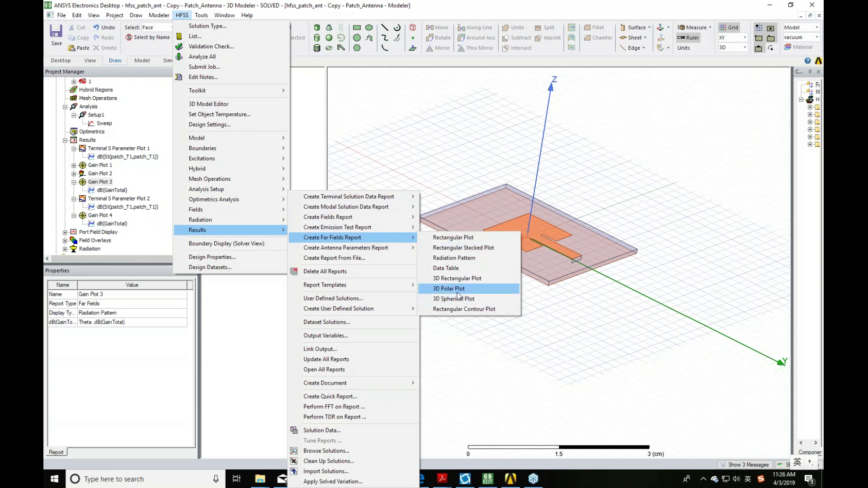
click(461, 290)
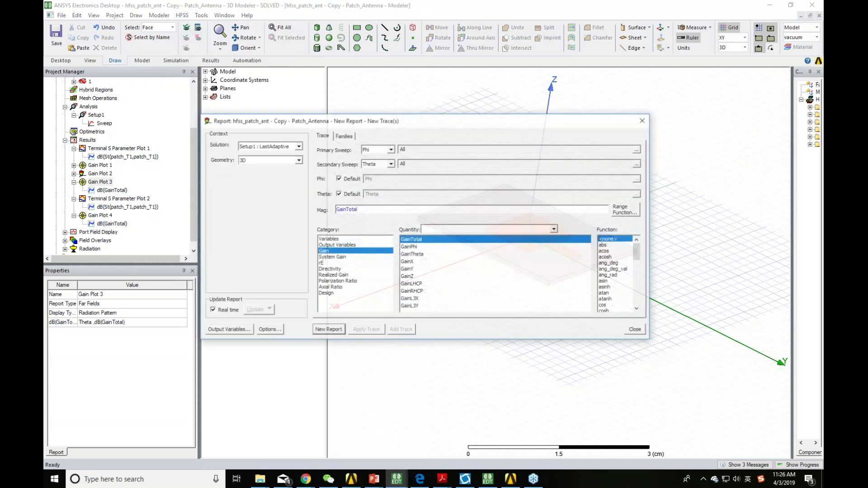
click(295, 160)
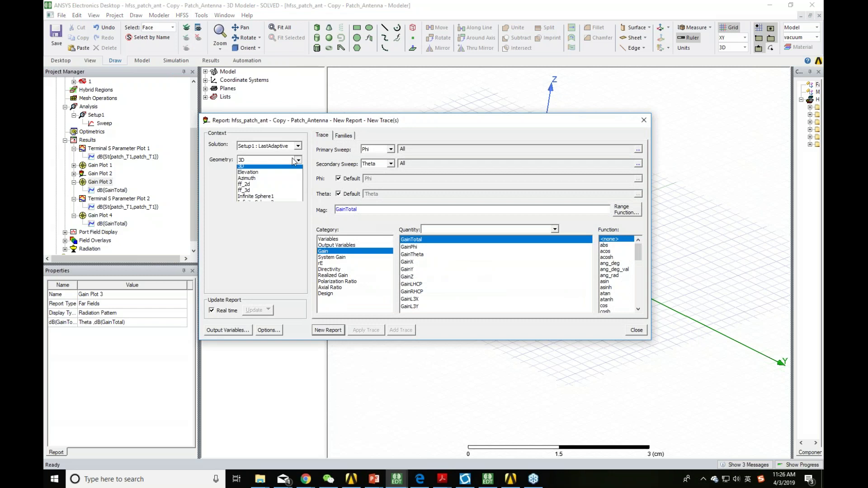
click(256, 204)
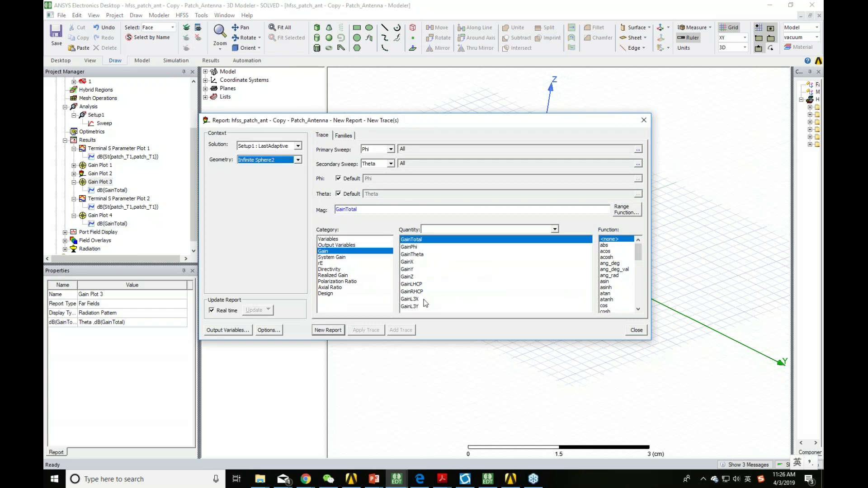
click(322, 251)
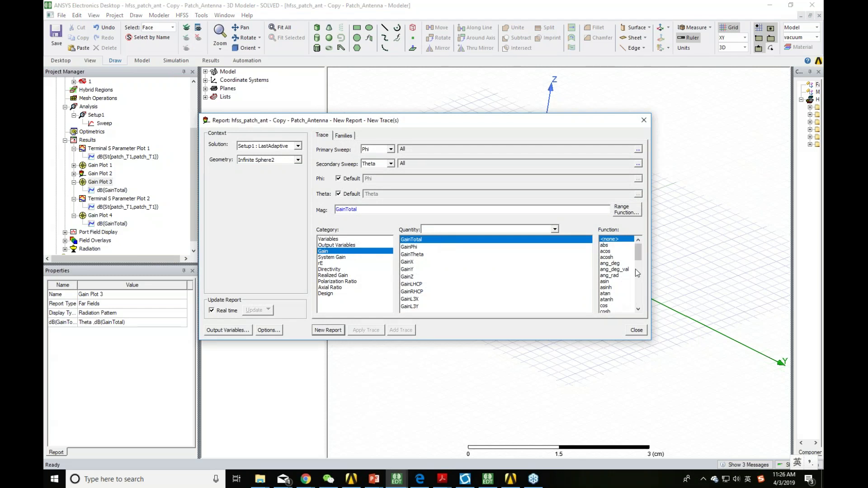
scroll(628, 290, down, 4)
click(608, 263)
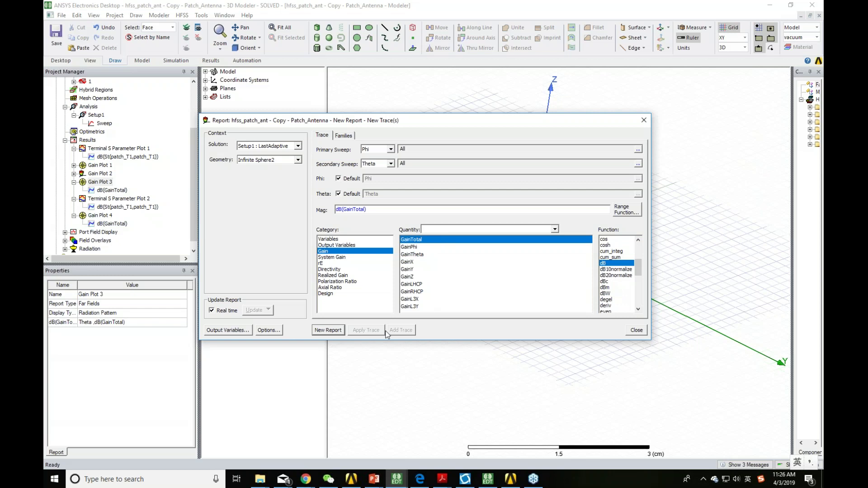
click(320, 331)
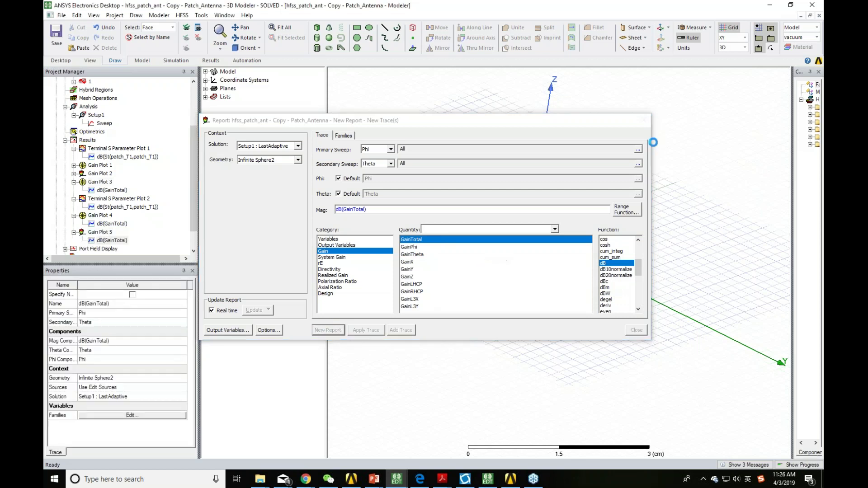
click(646, 120)
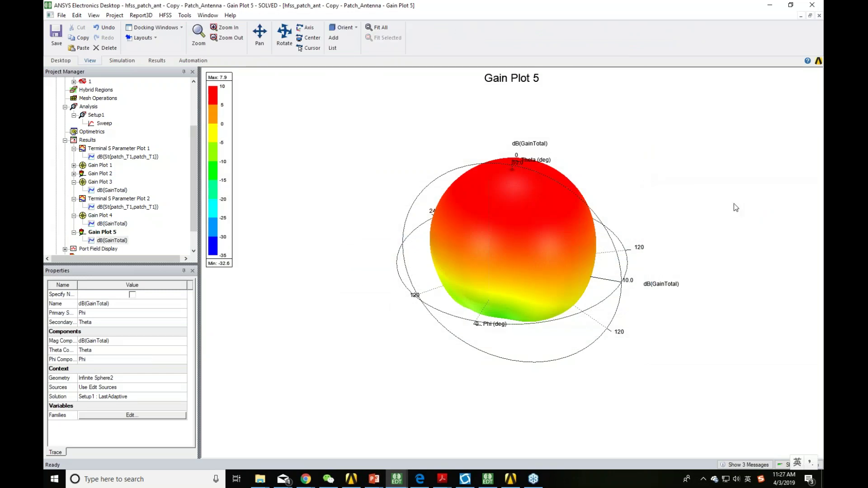
key(alt+Tab)
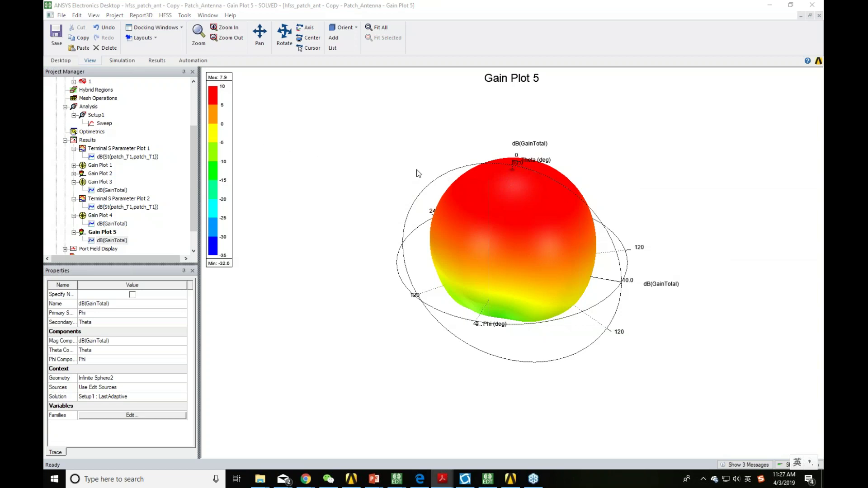
click(748, 430)
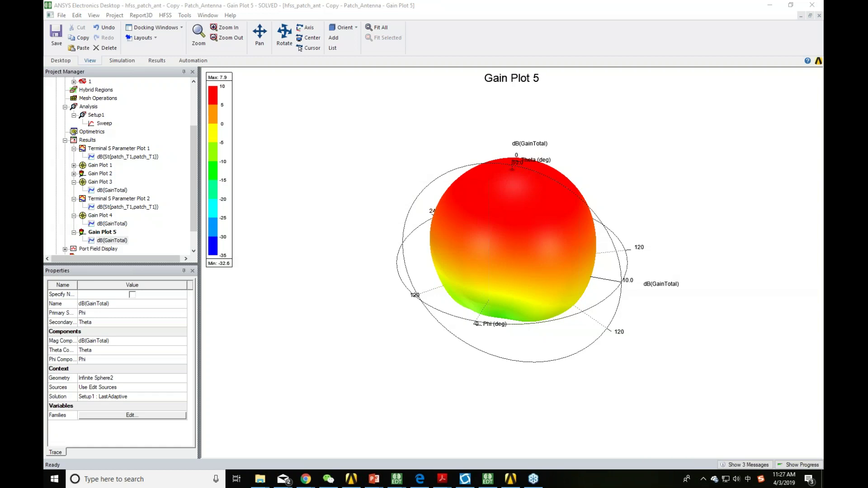
key(shift)
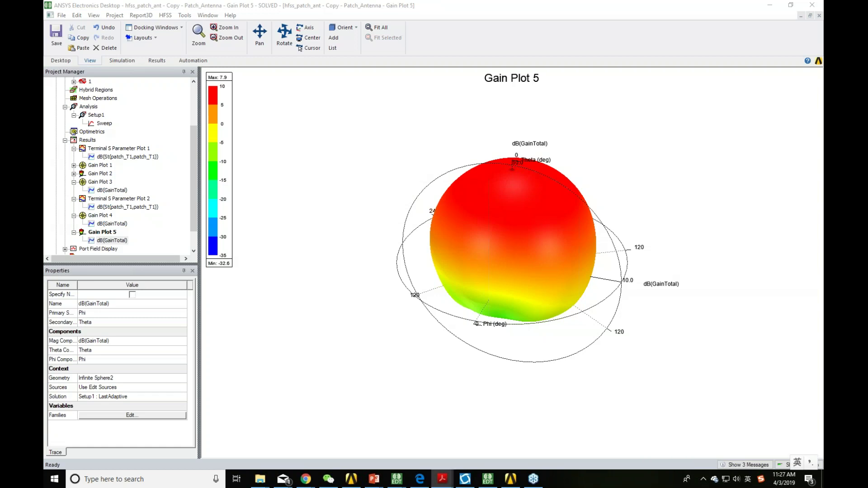
Step: Return from the gain plot to the 3D model of the Patch_Antenna design
scroll(97, 203, up, 3)
click(78, 100)
double_click(79, 101)
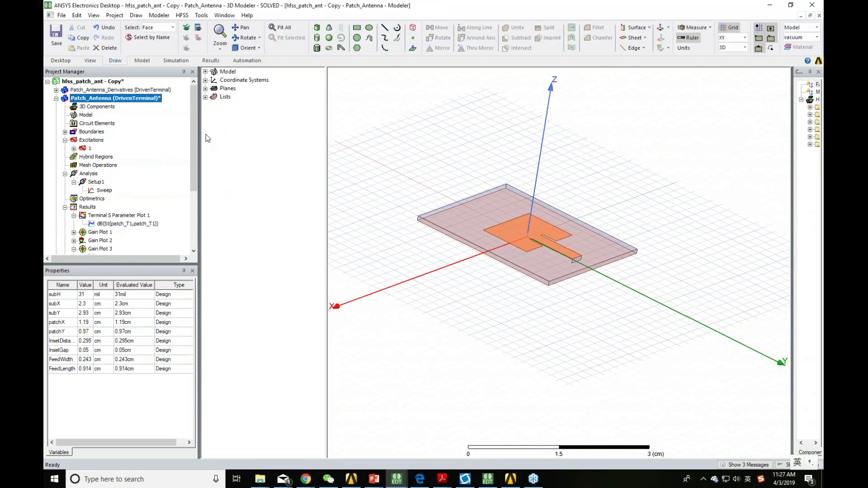
alt+drag(690, 189, 658, 240)
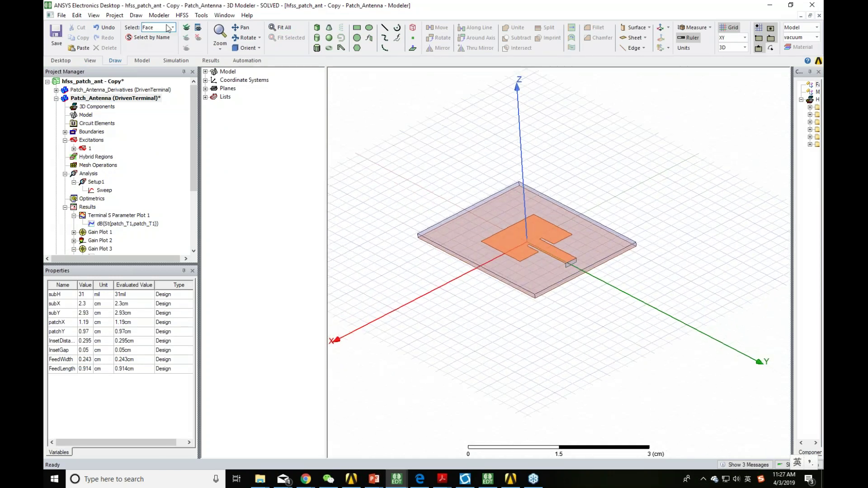
click(182, 15)
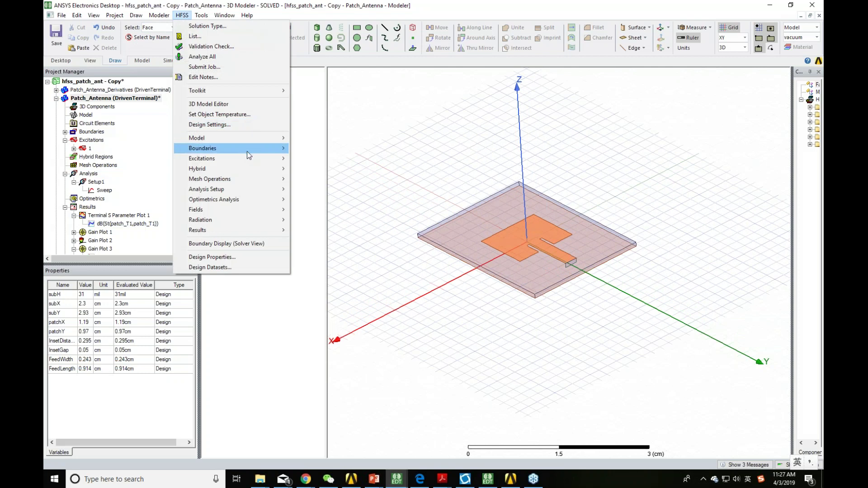
click(230, 105)
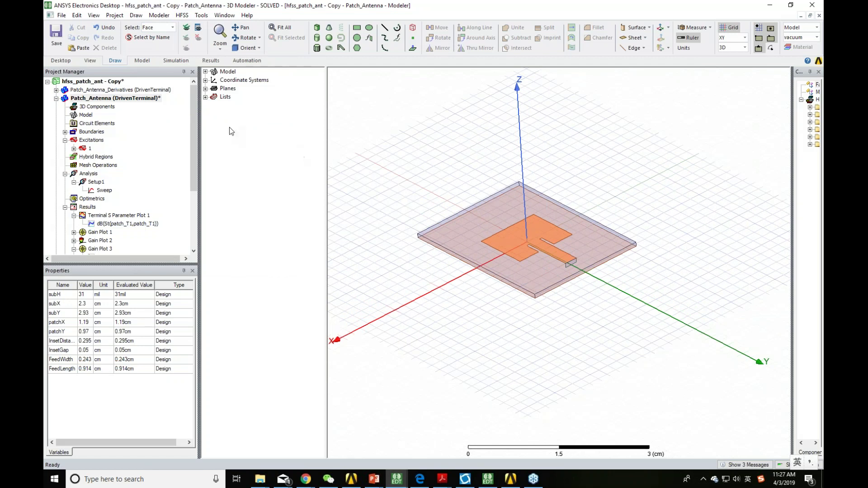
click(182, 15)
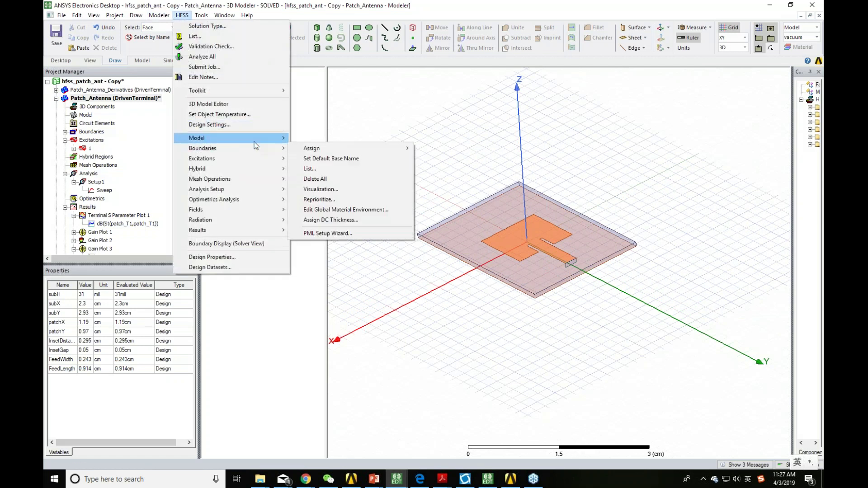
click(224, 105)
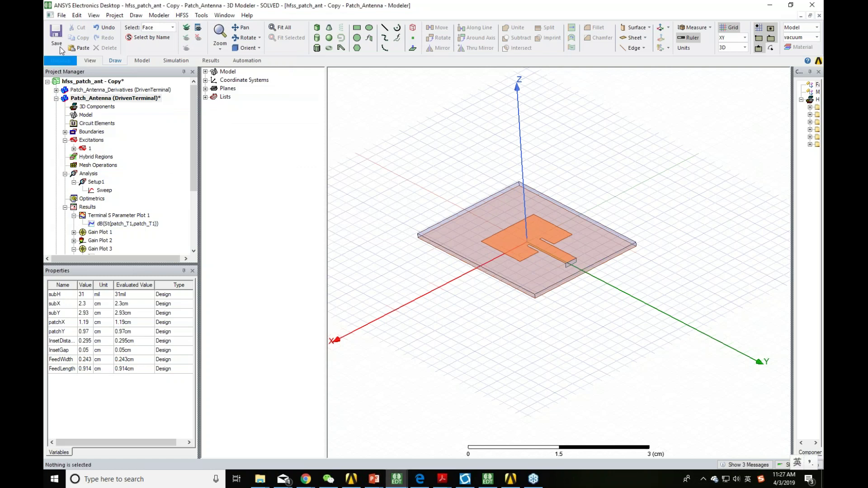
Step: Overlay the Gain Plot 5 3D radiation pattern on the antenna geometry, keeping its 0.40 transparency and 0.25 scale
click(182, 15)
mouse_move(256, 213)
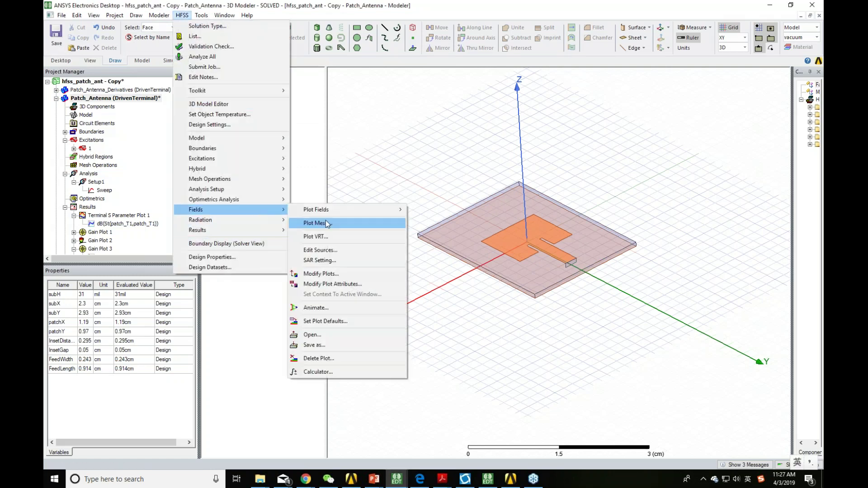
mouse_move(333, 209)
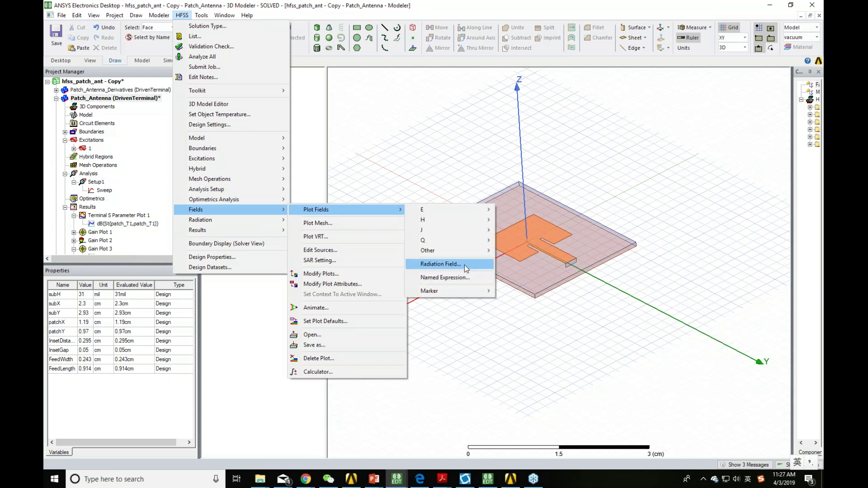
click(441, 266)
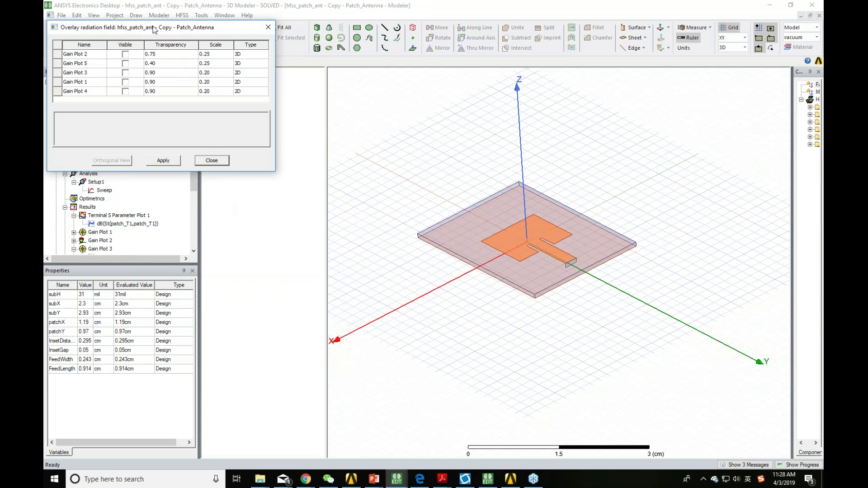
scroll(136, 190, down, 4)
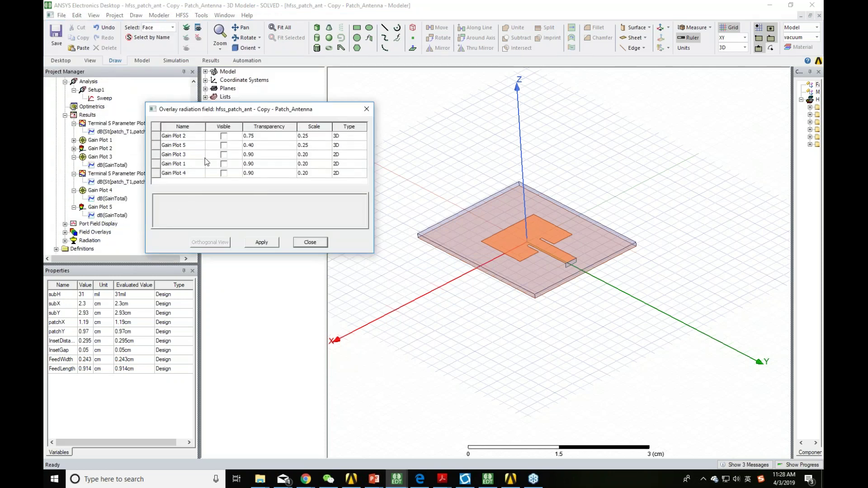
click(224, 145)
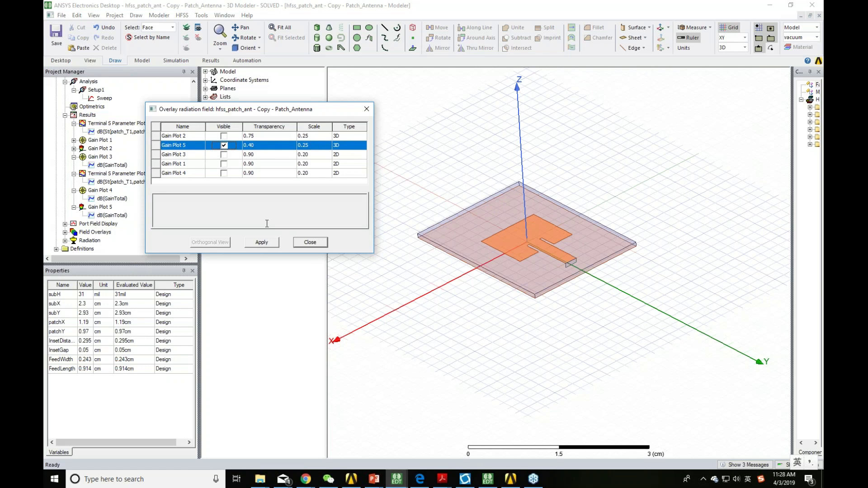
click(260, 243)
click(310, 242)
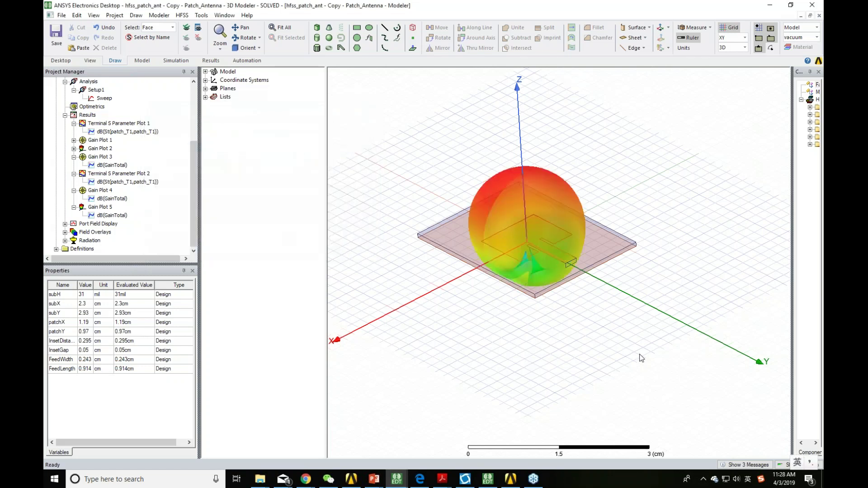
alt+drag(573, 345, 726, 347)
click(442, 478)
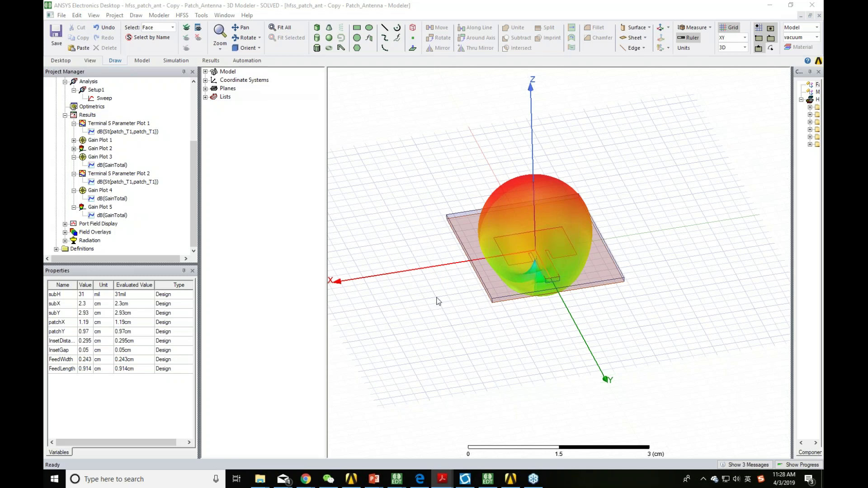
alt+drag(579, 363, 578, 345)
key(shift)
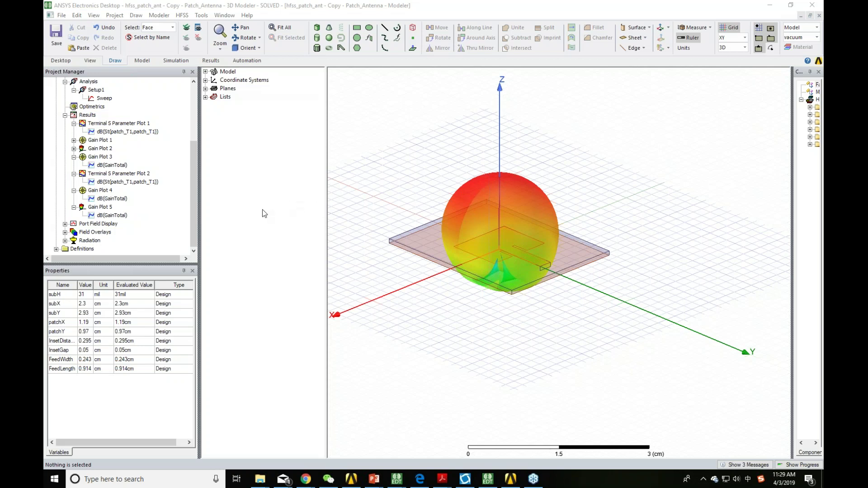
key(shift)
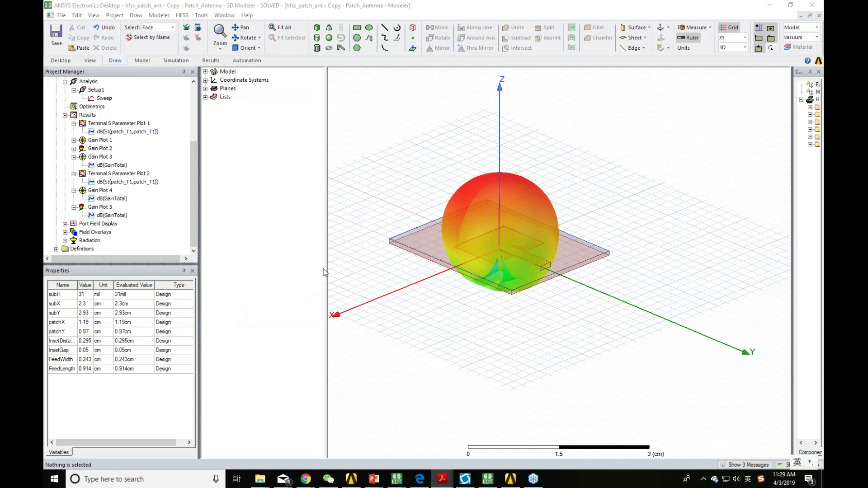
click(196, 94)
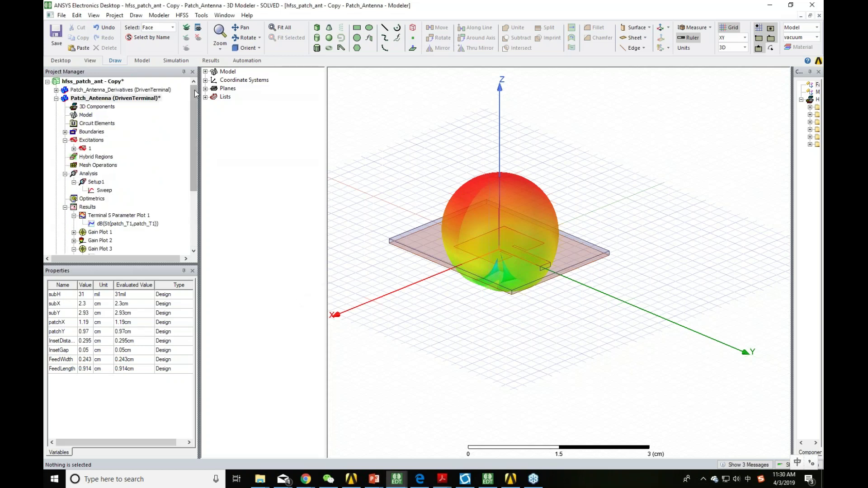